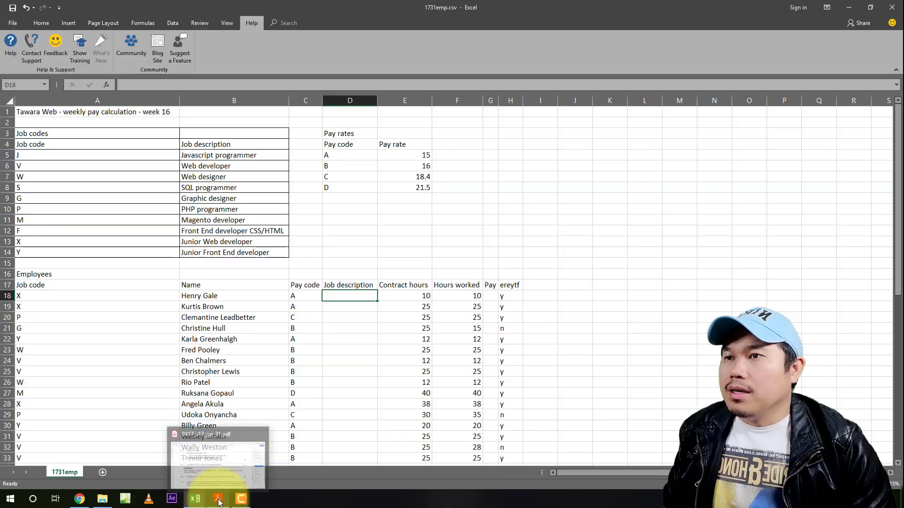
Step: Bring up the exam paper PDF showing task 13, the lookup function in D18
click(210, 466)
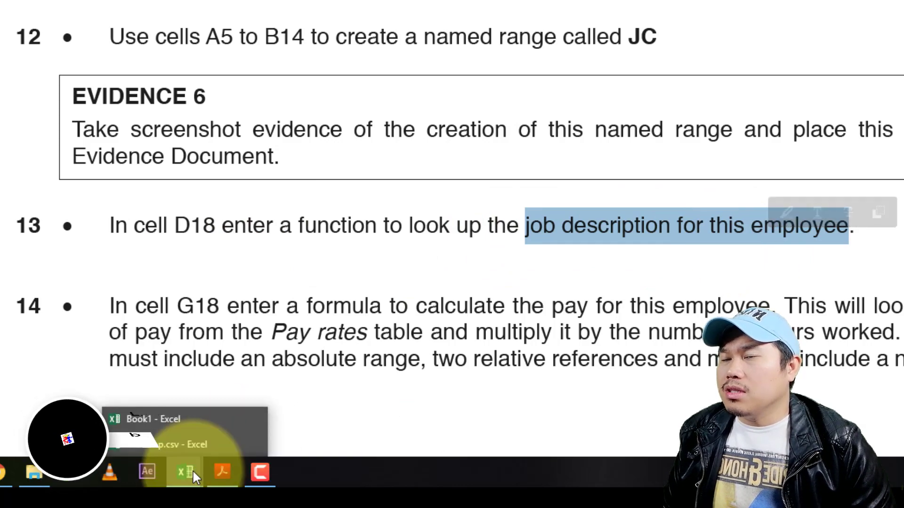
Step: Return to the 1731emp.csv pay sheet in Excel
click(165, 441)
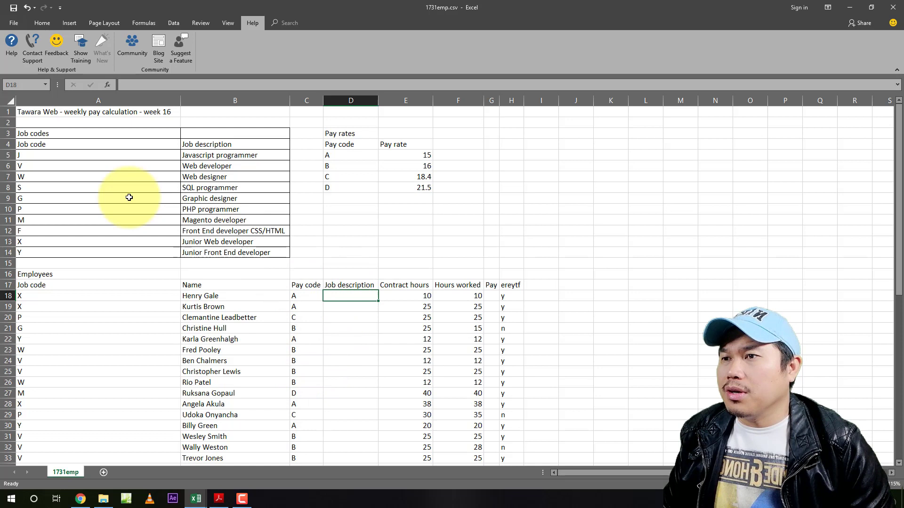
drag(57, 136, 207, 247)
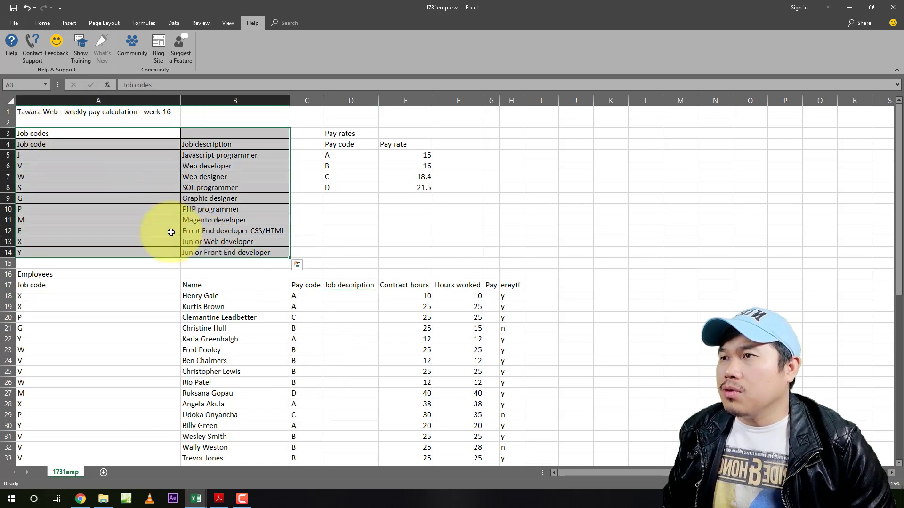
drag(52, 155, 68, 245)
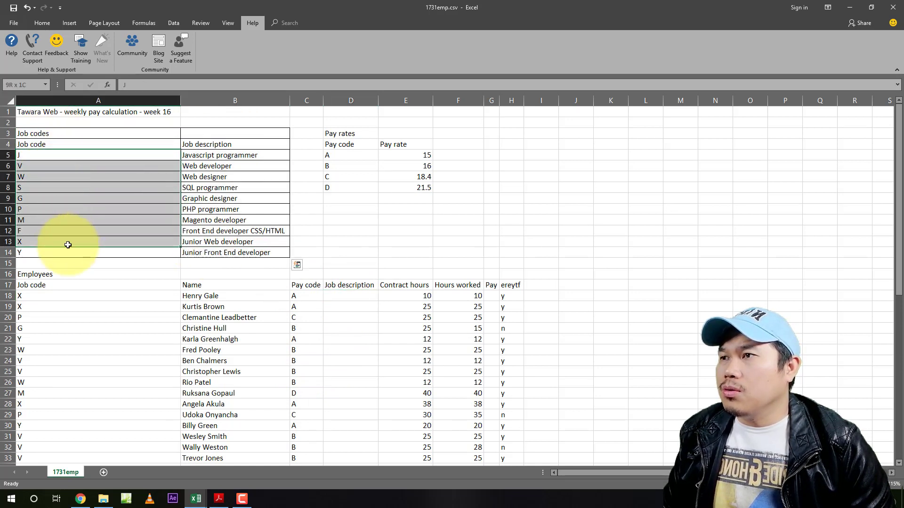
click(37, 146)
click(160, 176)
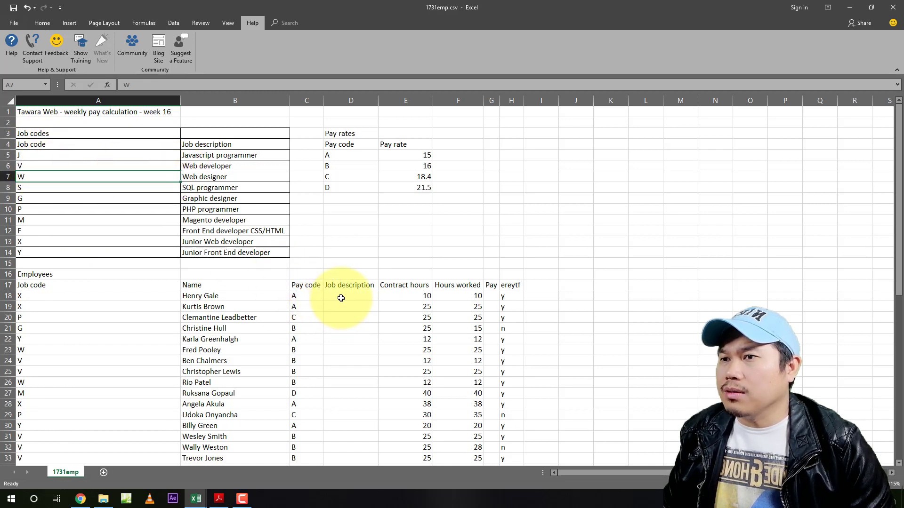
drag(340, 298, 349, 364)
drag(27, 285, 34, 298)
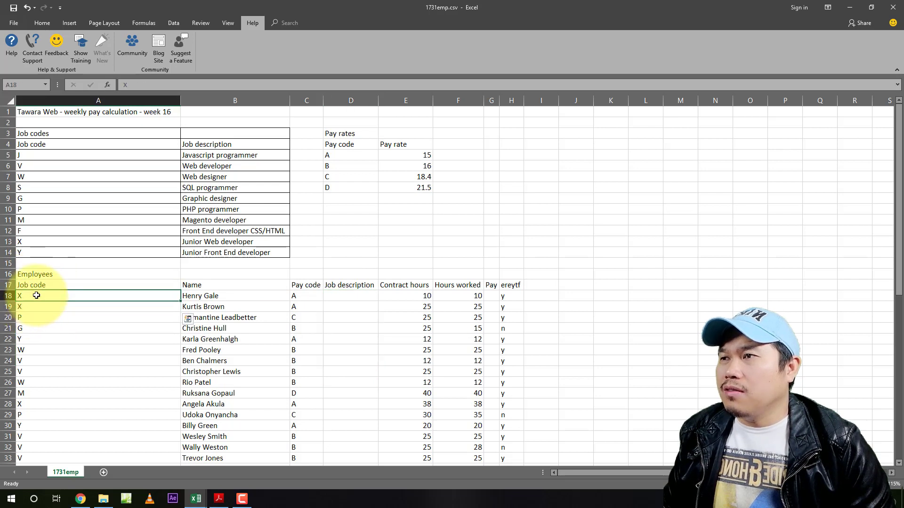
click(338, 295)
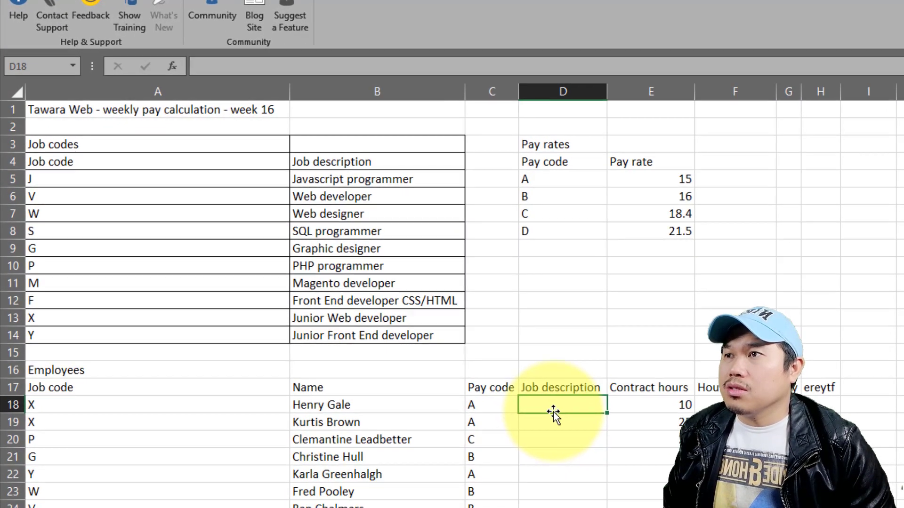
Step: Start a VLOOKUP in D18 using A18 as lookup value and A5:B14 as table array
click(172, 68)
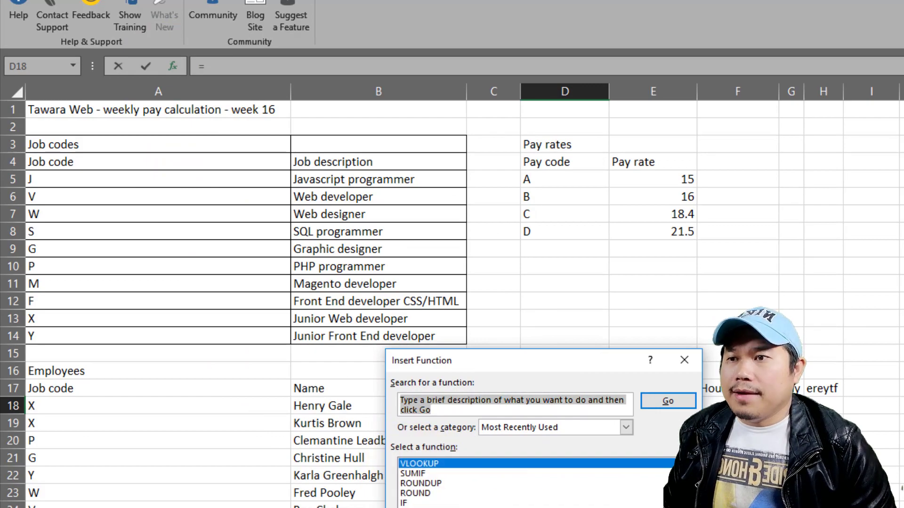
double_click(419, 463)
drag(545, 376, 901, 249)
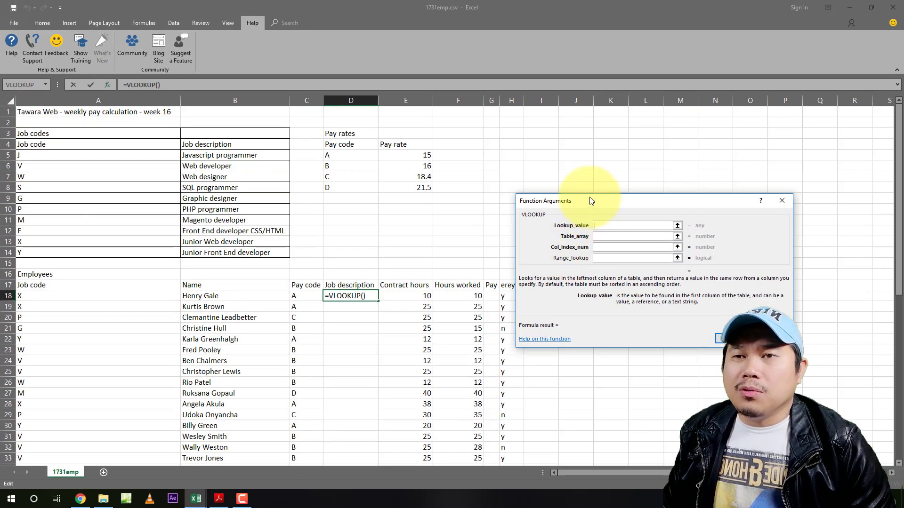
drag(590, 201, 544, 137)
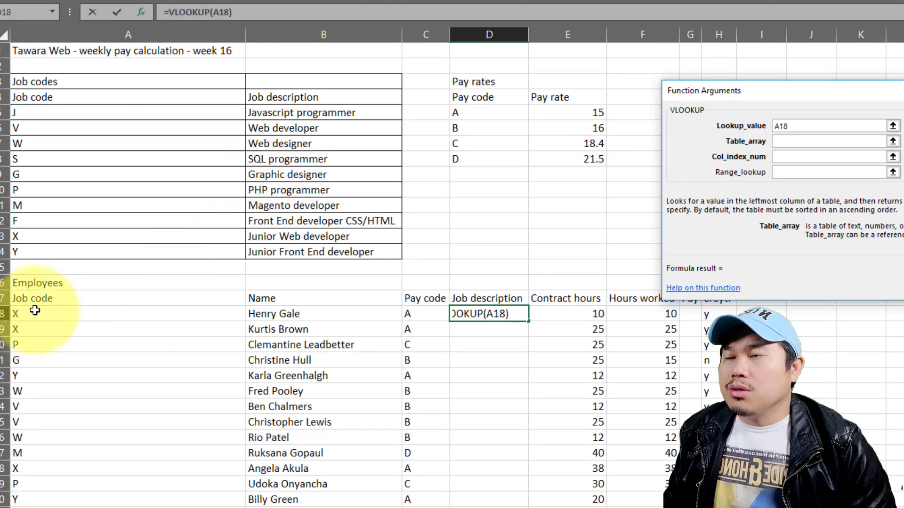
drag(34, 112, 227, 201)
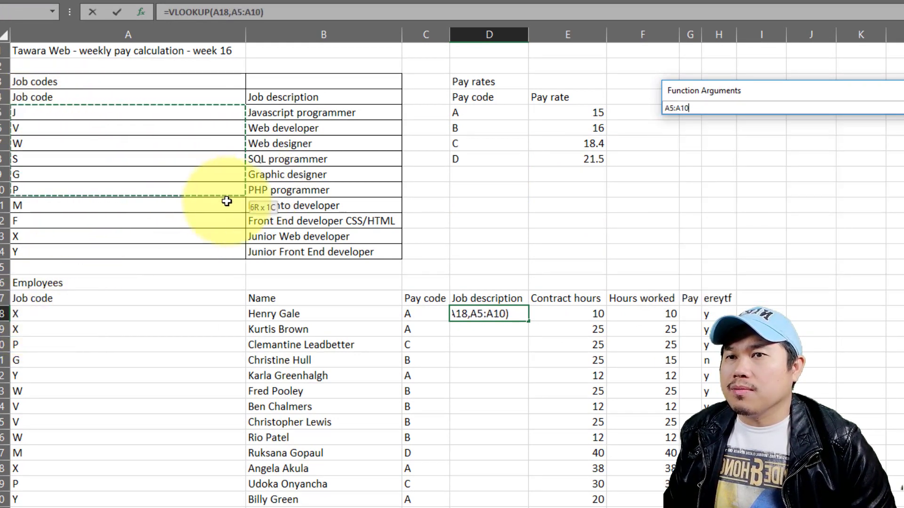
drag(287, 254, 282, 252)
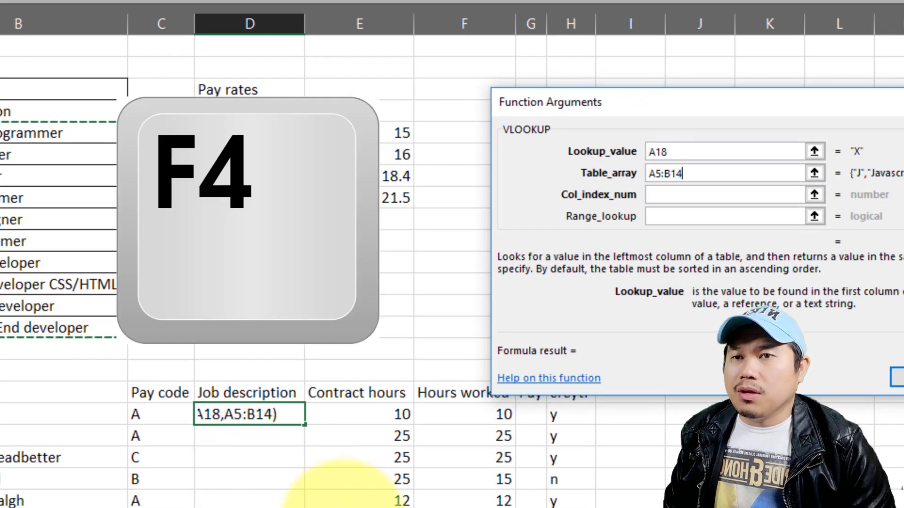
Step: Complete D18 as =VLOOKUP(A18,$A$5:$B$14,2,0), returning Junior Web developer
key(F4)
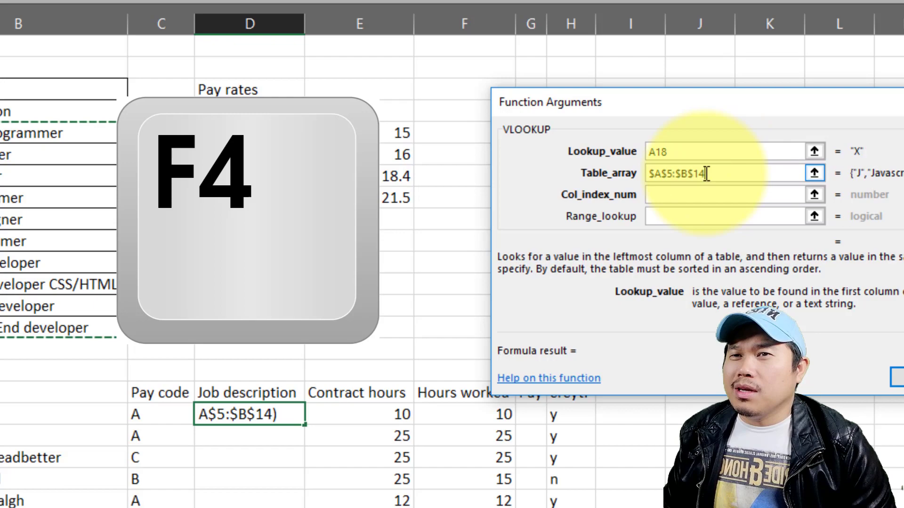
click(667, 193)
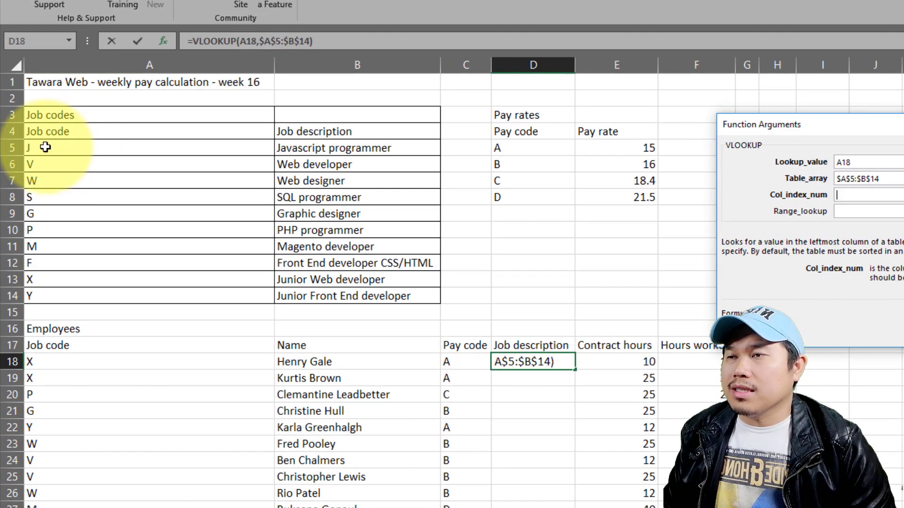
drag(45, 148, 299, 293)
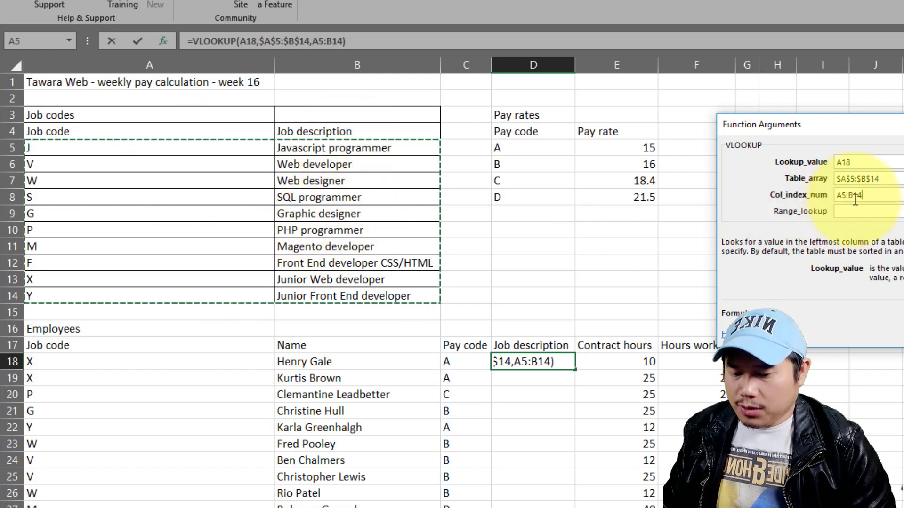
drag(874, 193, 791, 203)
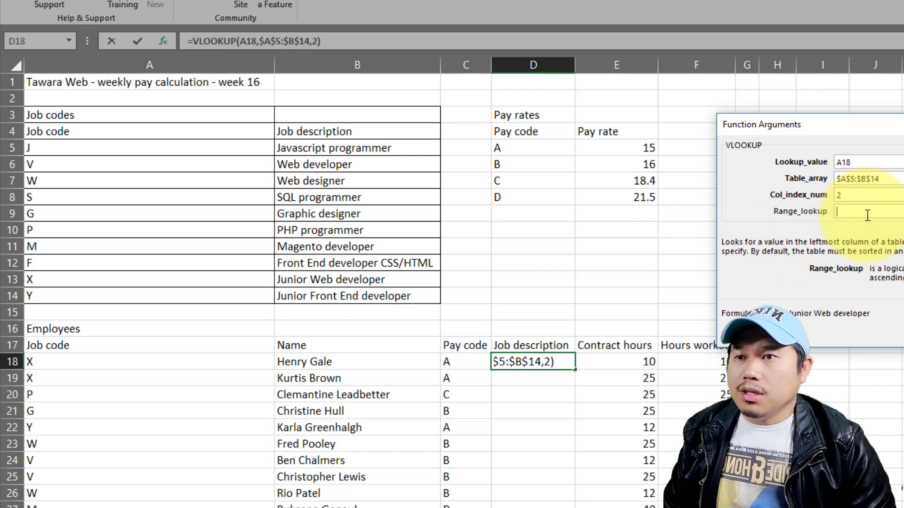
text(0)
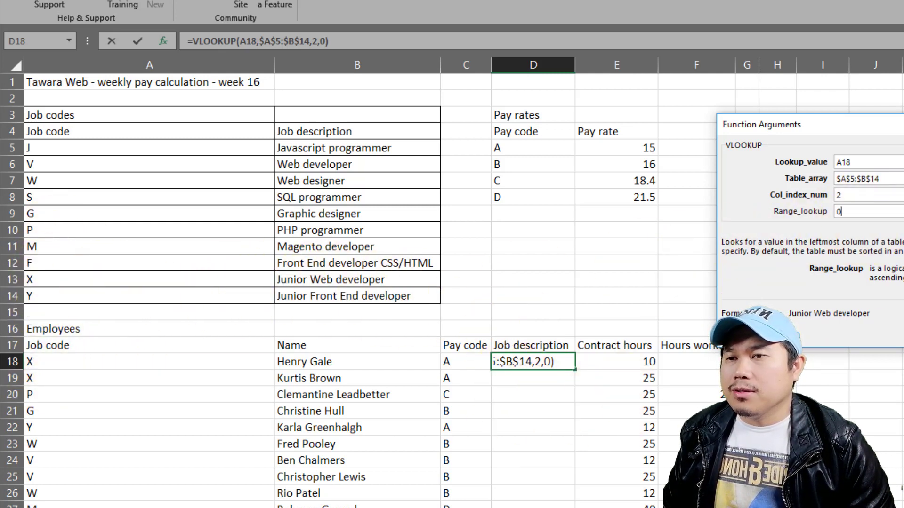
key(Return)
Step: Fill the formula down column D, widen it, then clear the results in D18:D25
double_click(576, 372)
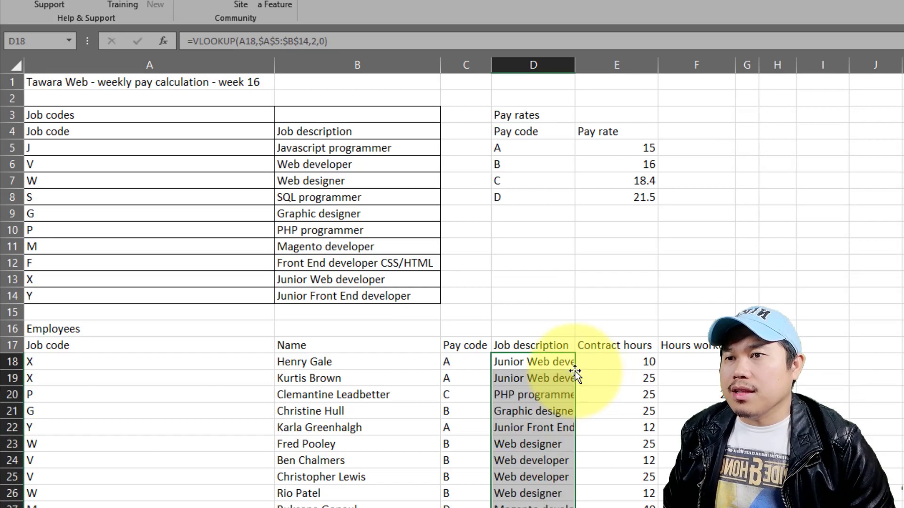
double_click(575, 66)
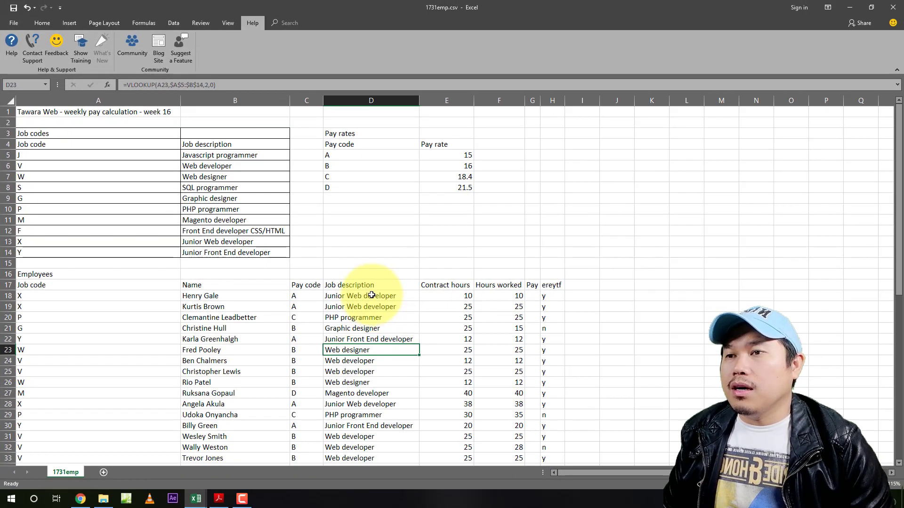
drag(548, 358, 554, 466)
drag(371, 375, 371, 375)
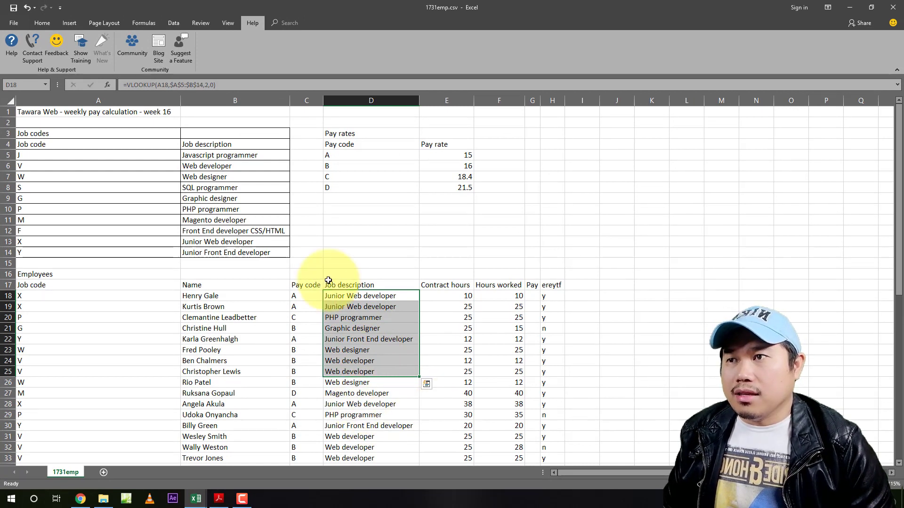
key(ctrl+z)
key(ctrl+z)
key(ctrl+z)
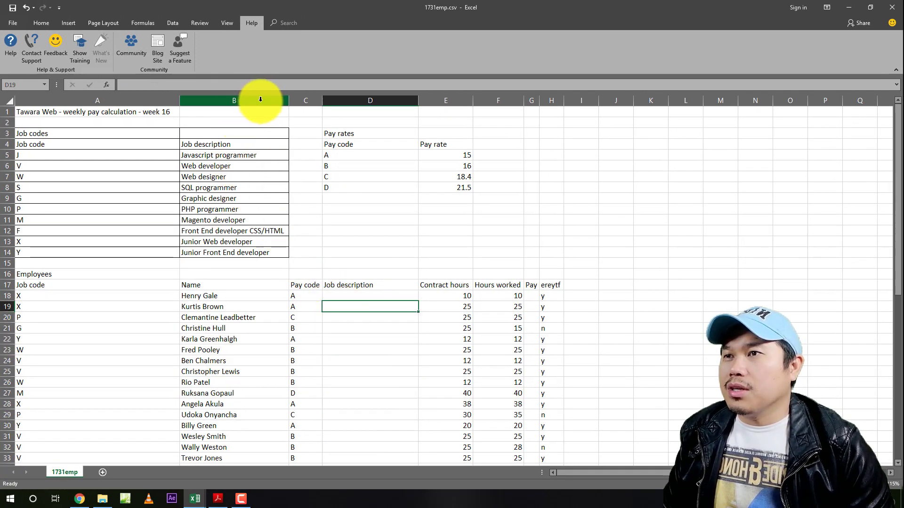
Step: Move the Job description list B4:B14 to column F and widen column F to fit
drag(216, 144, 212, 252)
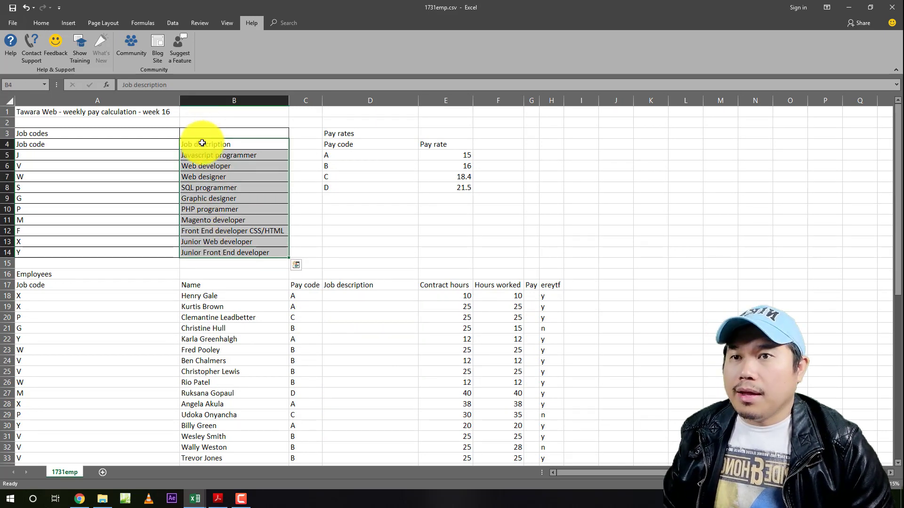
drag(202, 143, 500, 143)
double_click(526, 103)
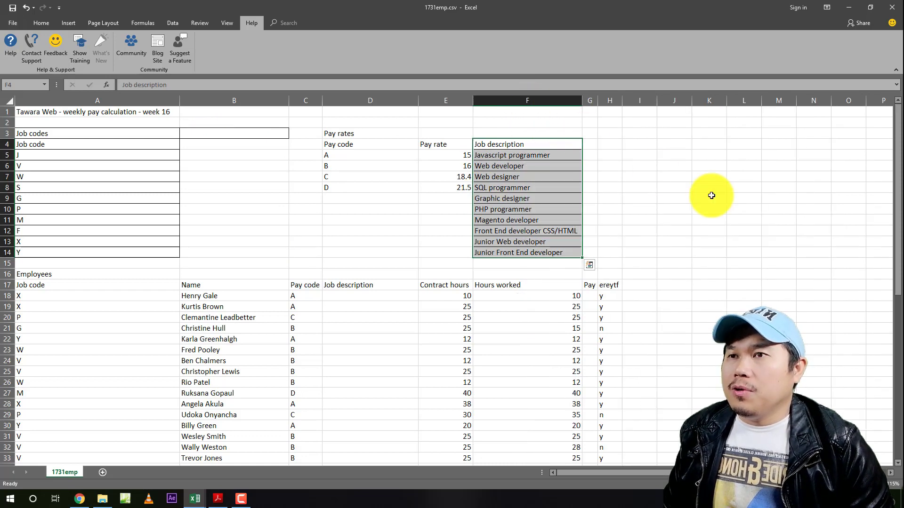
click(711, 197)
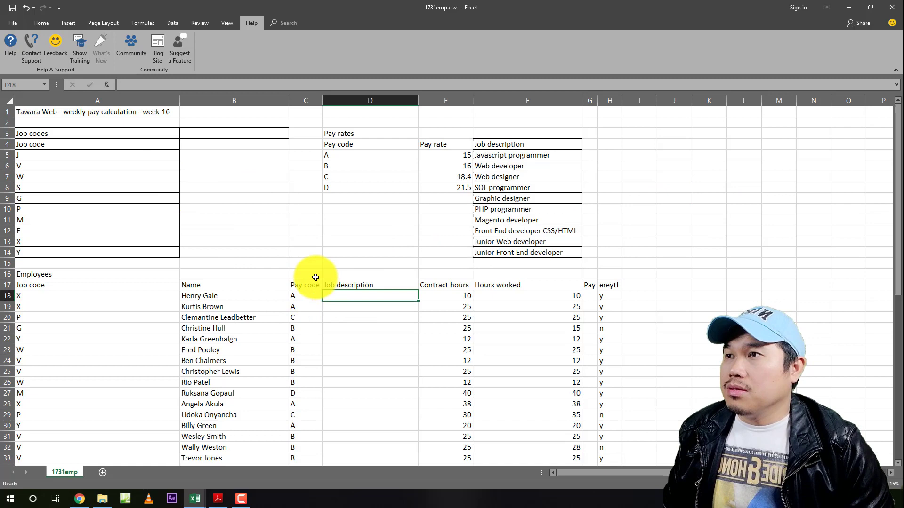
Step: Enter =VLOOKUP(A18,$A$5:$F$14,6,0) in D18 for an exact-match job description lookup
click(109, 86)
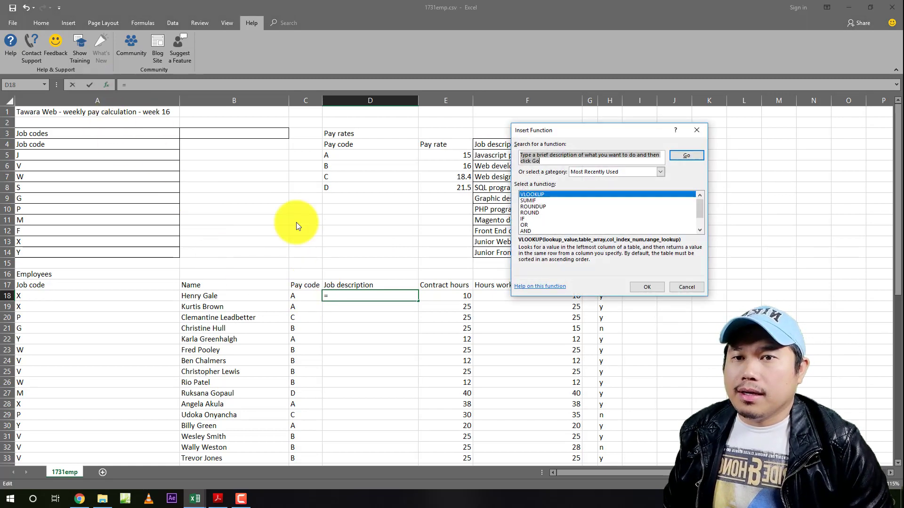
click(661, 286)
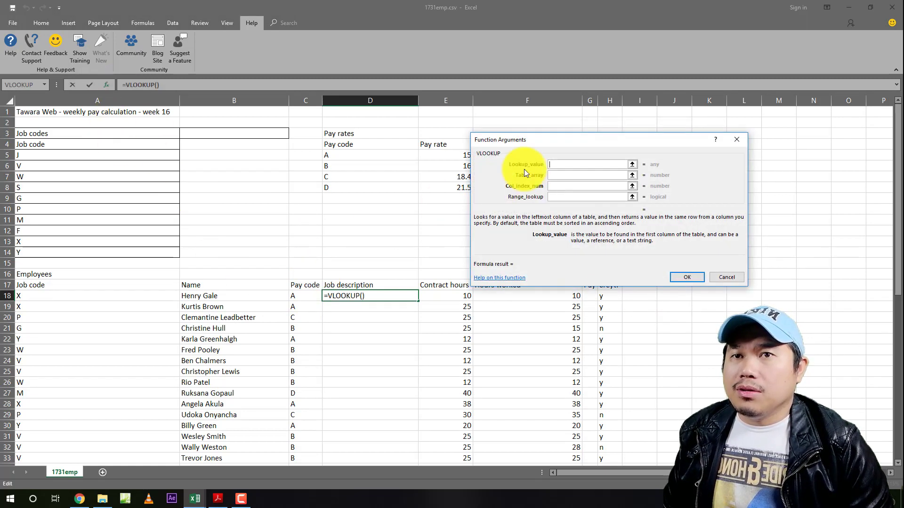
drag(570, 132, 649, 40)
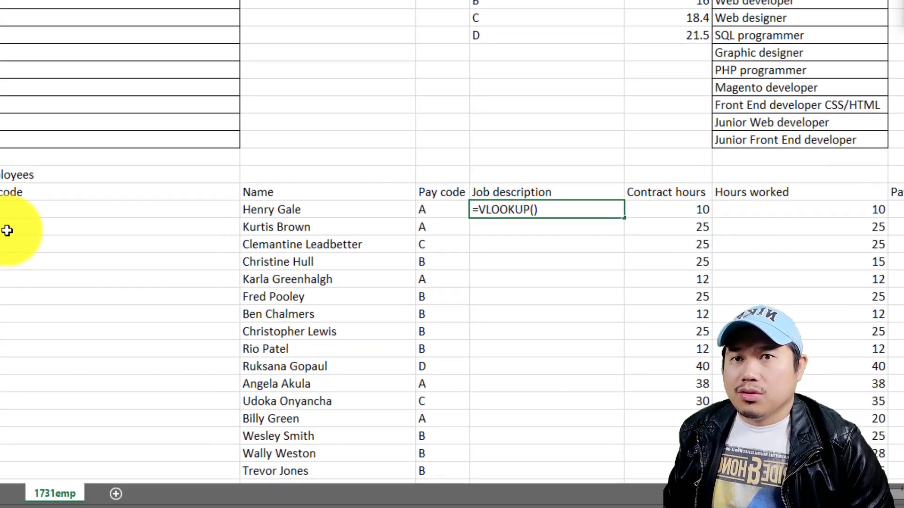
click(51, 170)
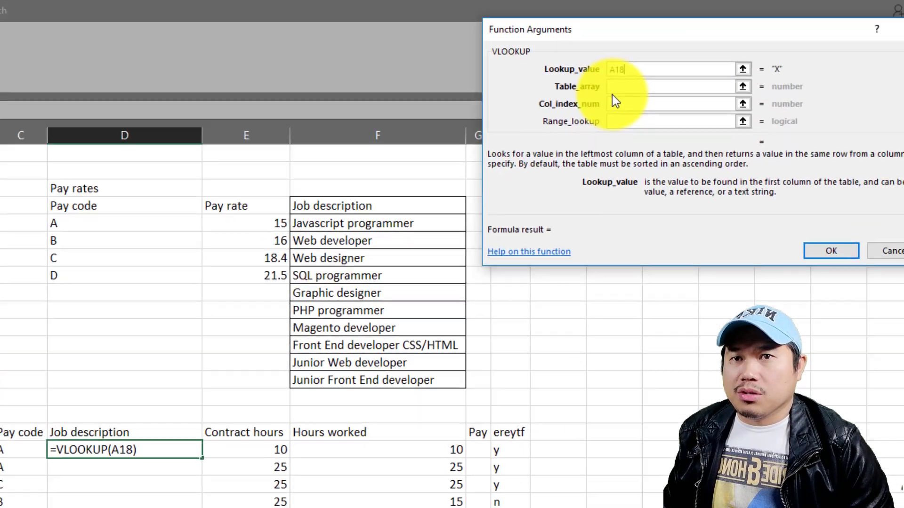
click(617, 85)
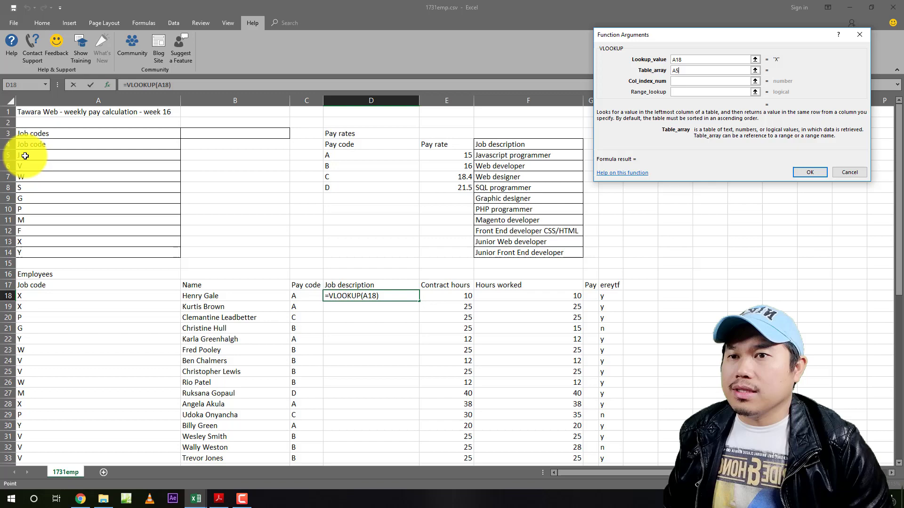
drag(25, 155, 522, 256)
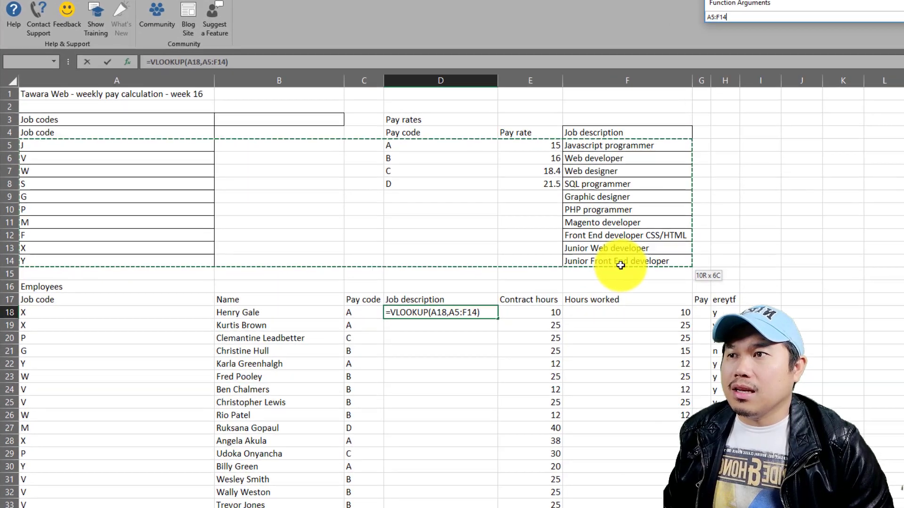
drag(621, 266, 621, 266)
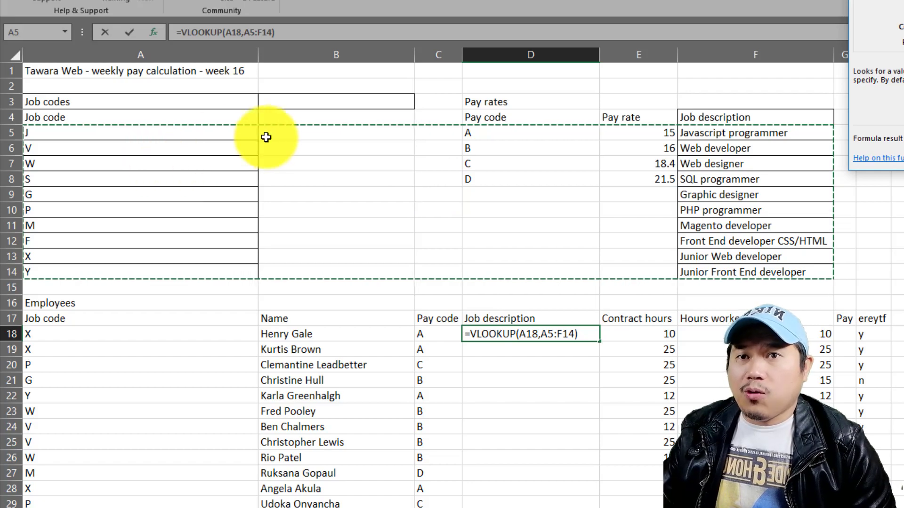
key(F4)
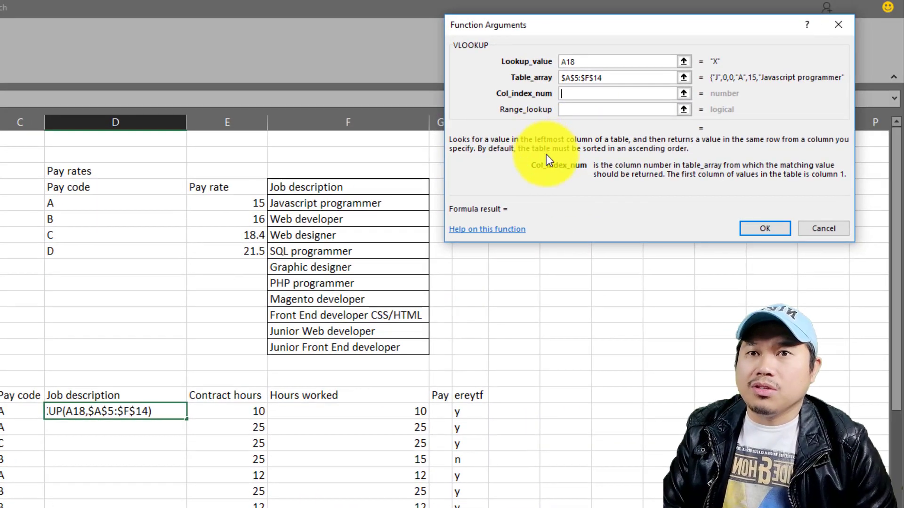
text(0)
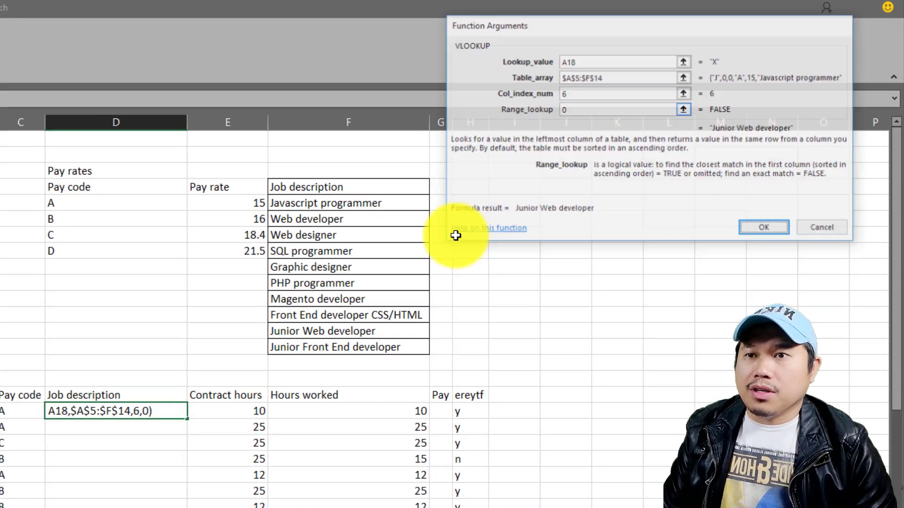
key(Return)
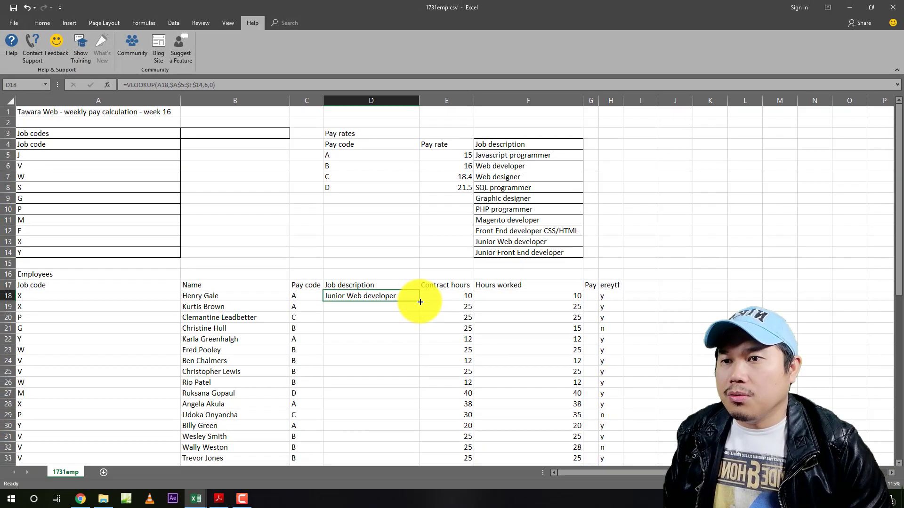
Step: Fill the VLOOKUP down the Job description column, then reopen D18's function arguments
double_click(420, 301)
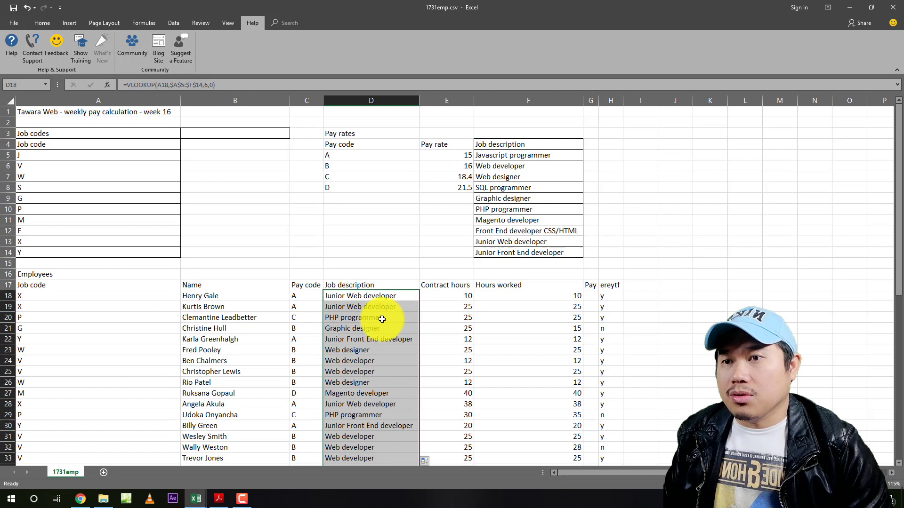
click(490, 156)
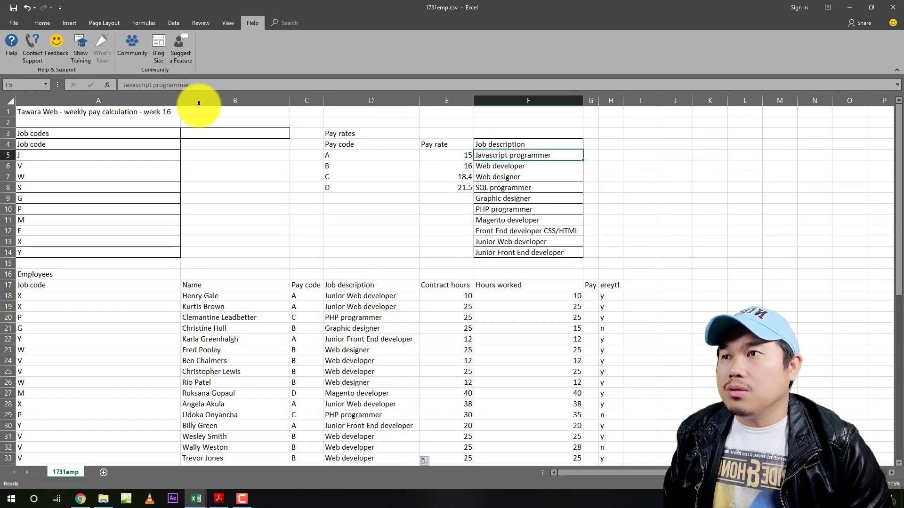
click(349, 297)
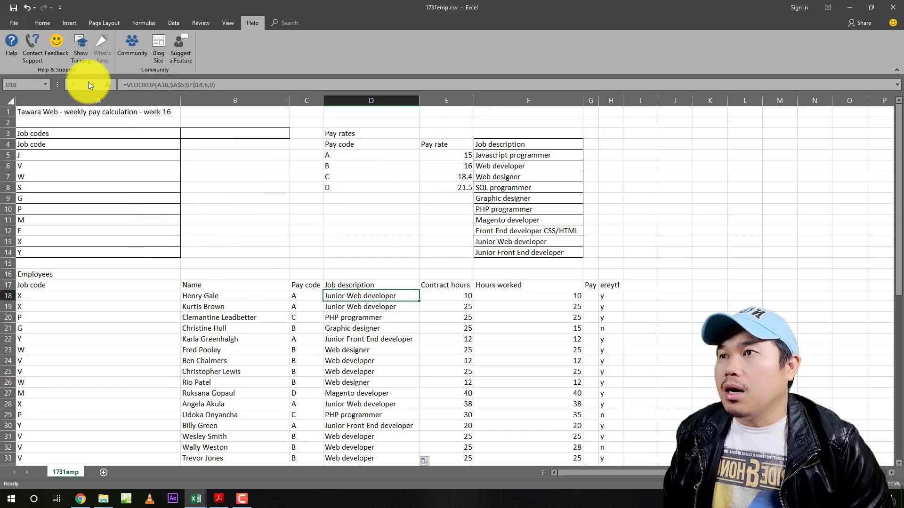
click(108, 86)
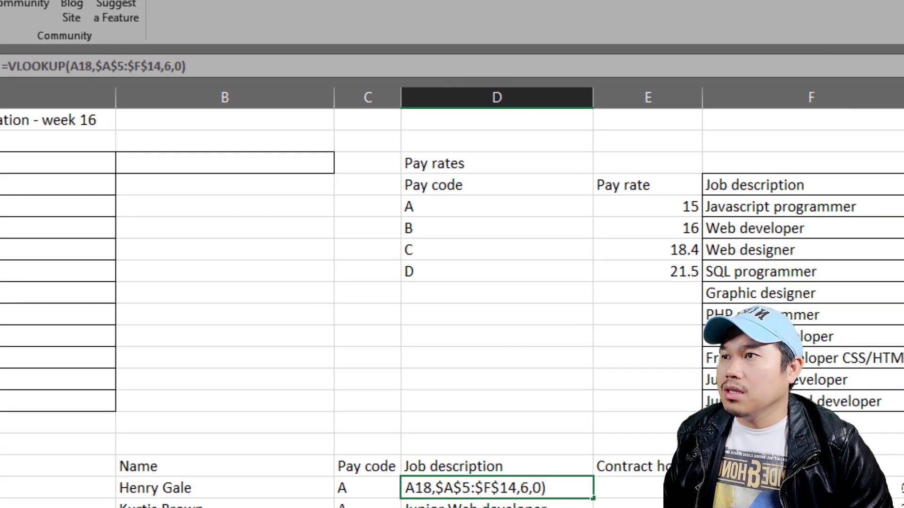
Step: Change D18's table array to the relative range A5:F14
drag(2, 184, 753, 400)
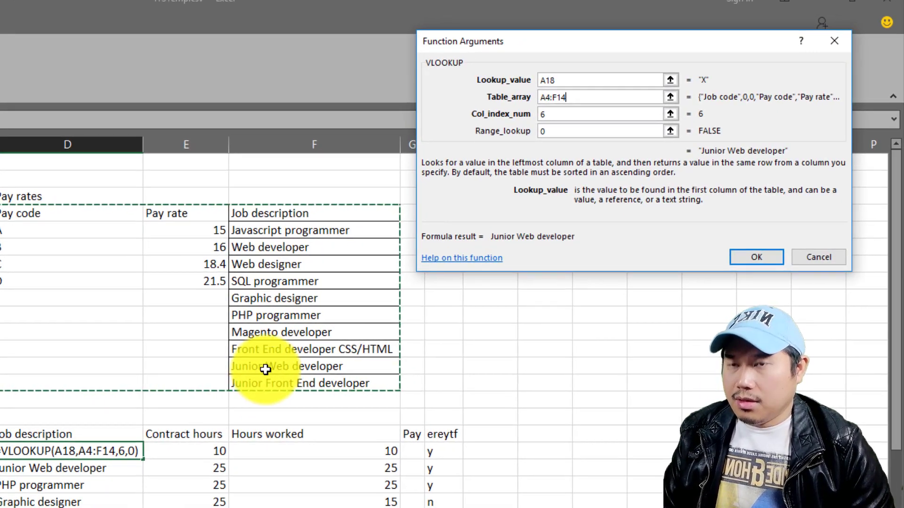
drag(2, 230, 153, 332)
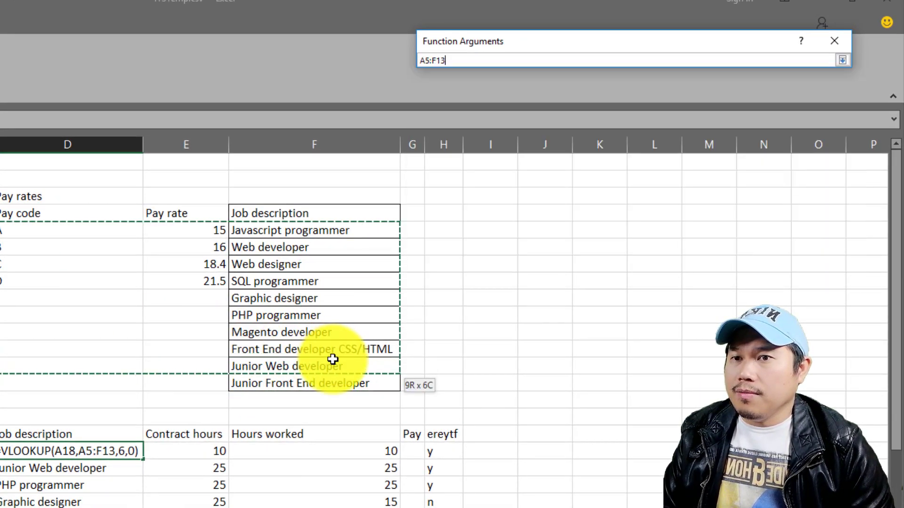
drag(337, 375, 340, 382)
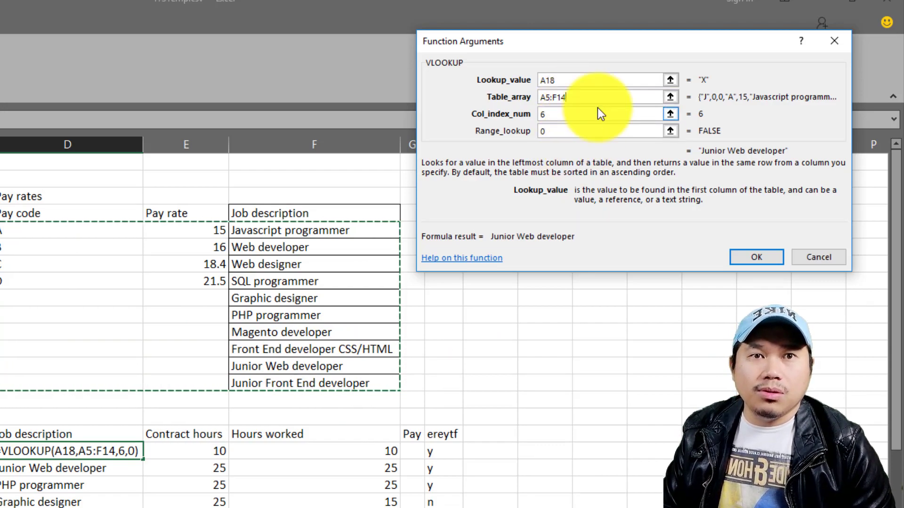
key(Return)
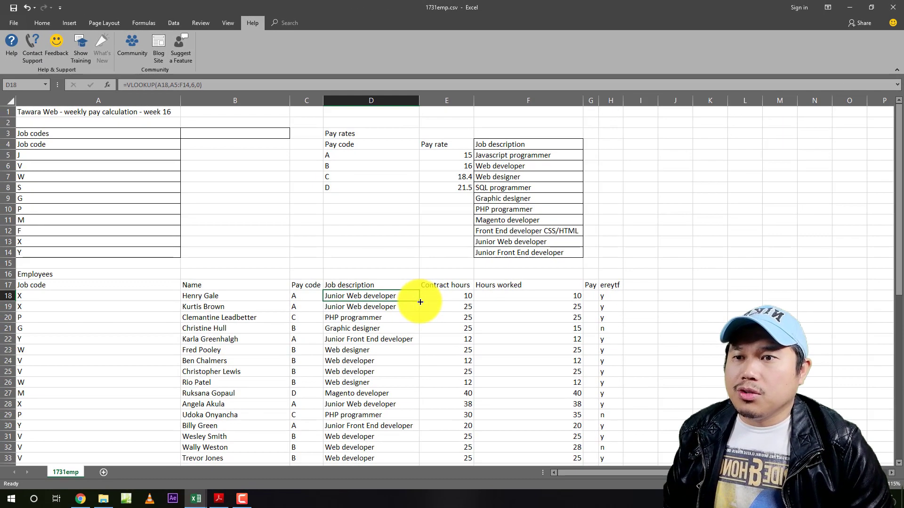
Step: Fill the formula down and inspect D23's shifted range A10:F19 causing #N/A
double_click(421, 302)
drag(379, 351, 380, 392)
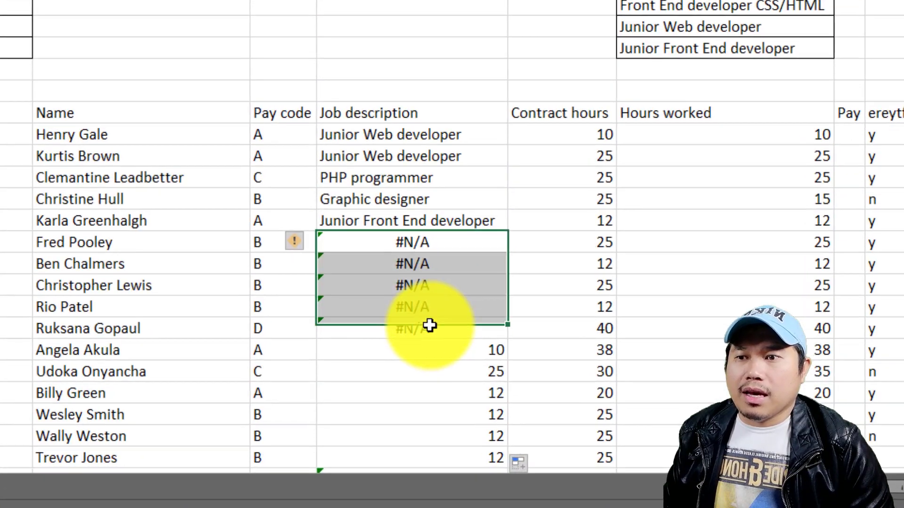
click(394, 243)
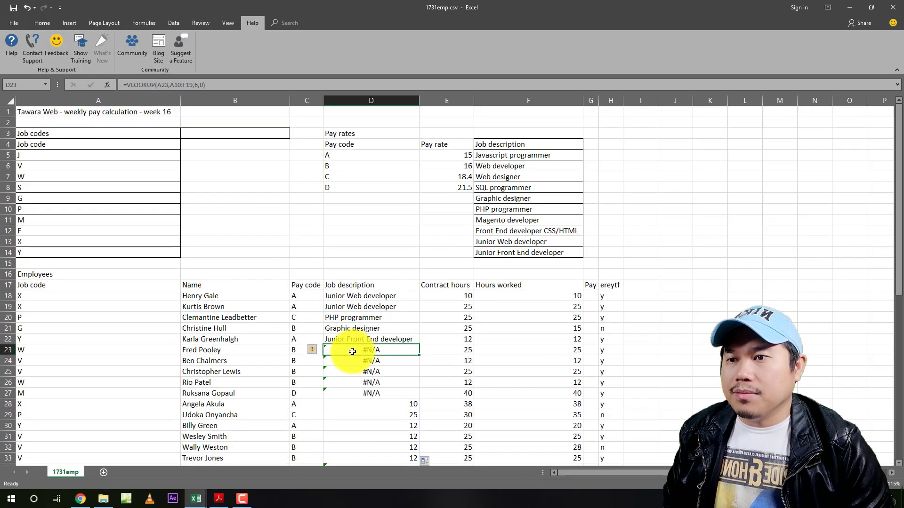
double_click(352, 352)
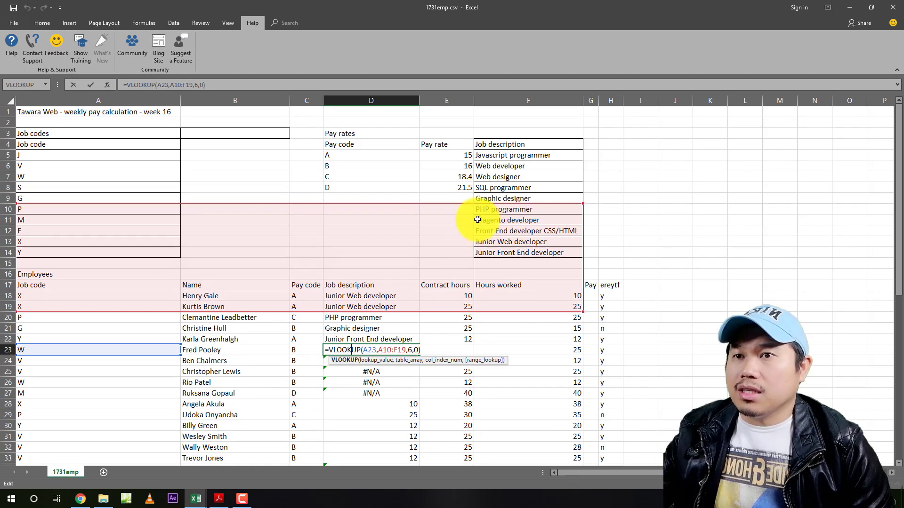
key(Escape)
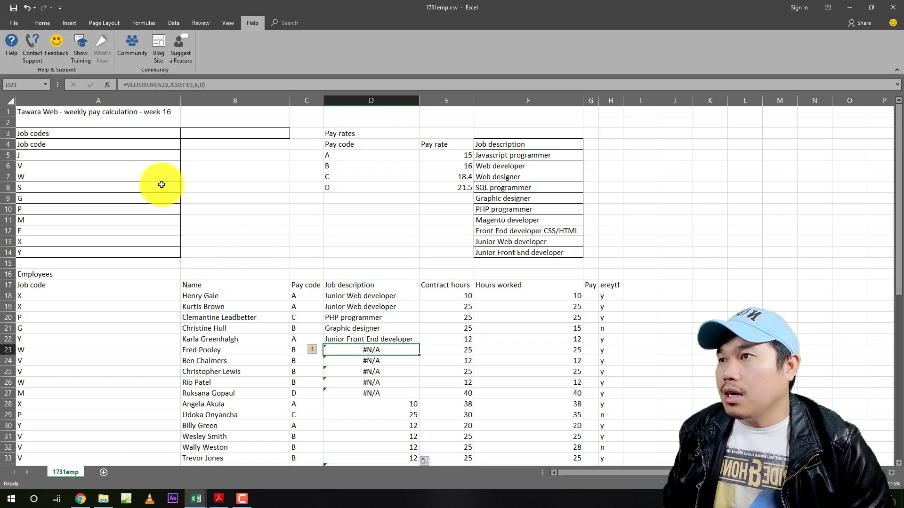
drag(31, 152, 496, 251)
drag(138, 155, 496, 251)
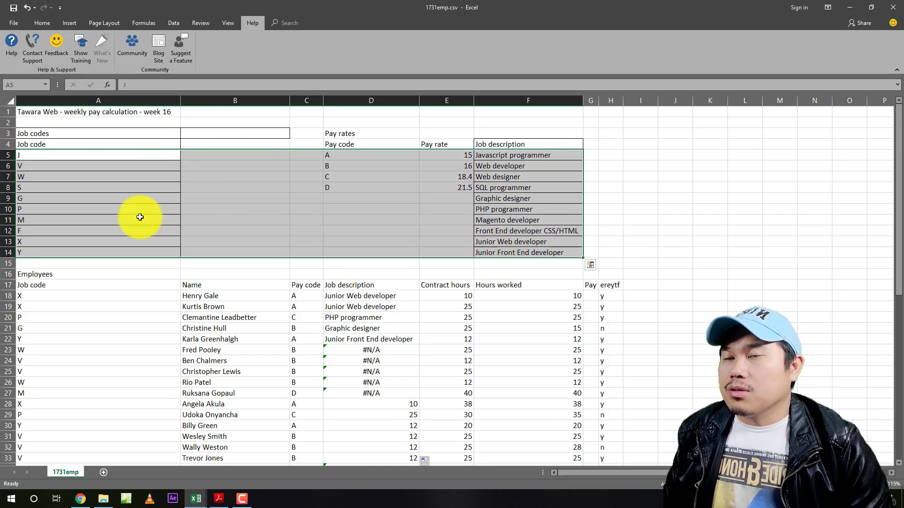
click(111, 221)
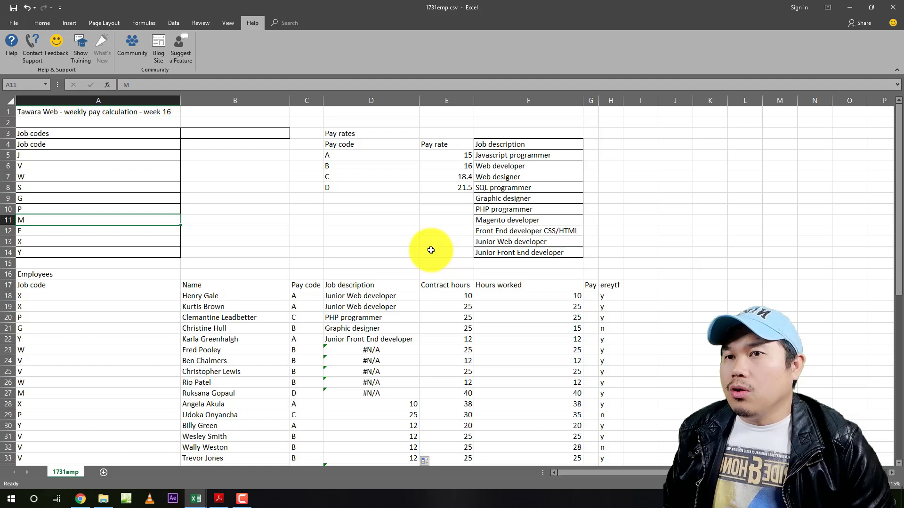
click(504, 199)
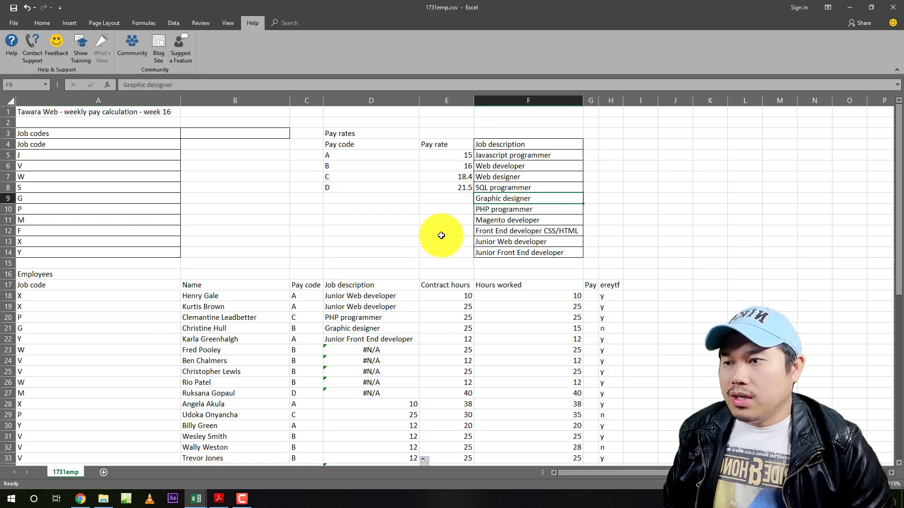
mouse_move(192, 504)
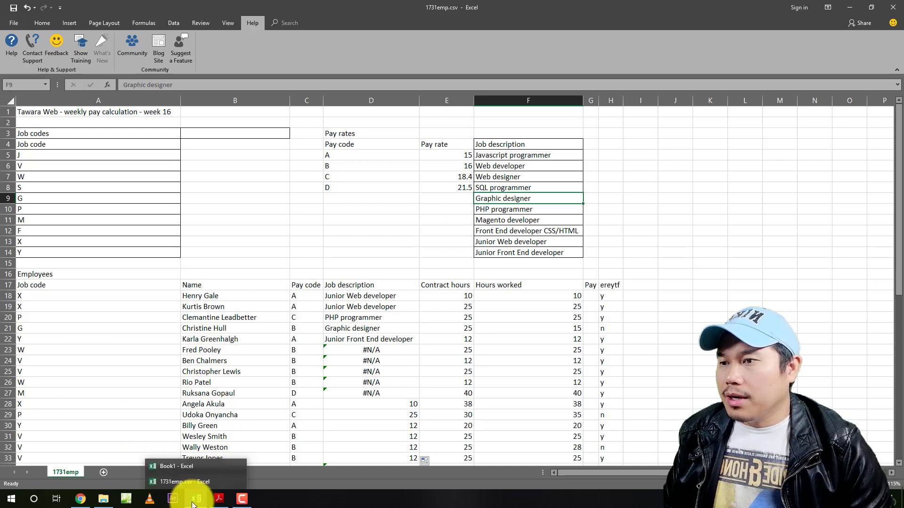
Step: Switch between the exam paper PDF and Book1, ending on Book1 with its GRADES table
click(191, 467)
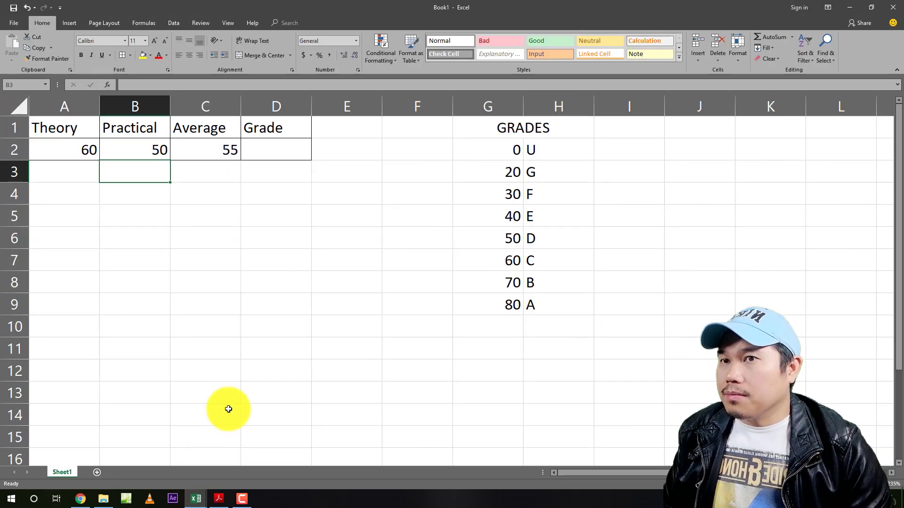
click(565, 353)
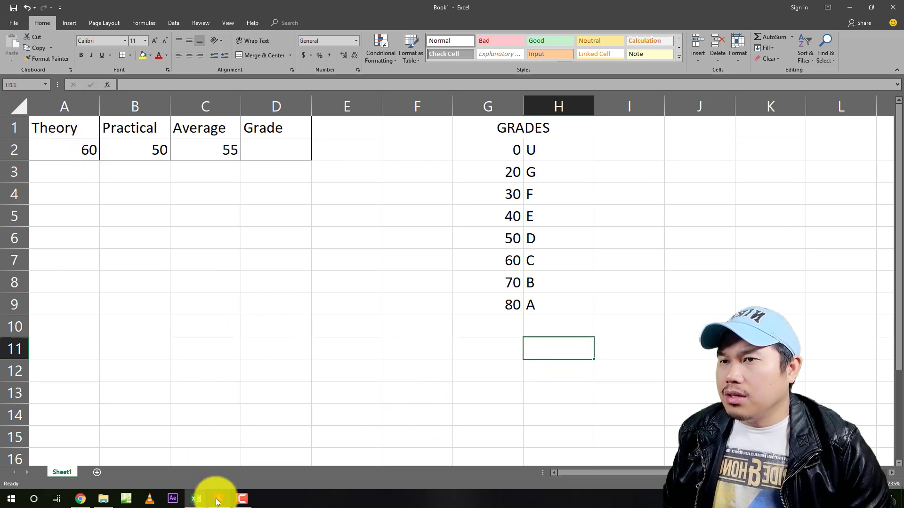
mouse_move(218, 502)
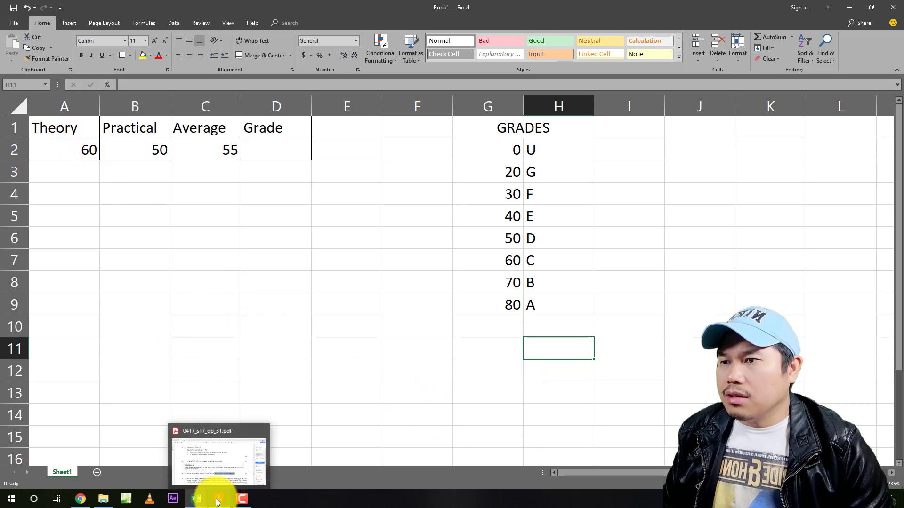
click(206, 459)
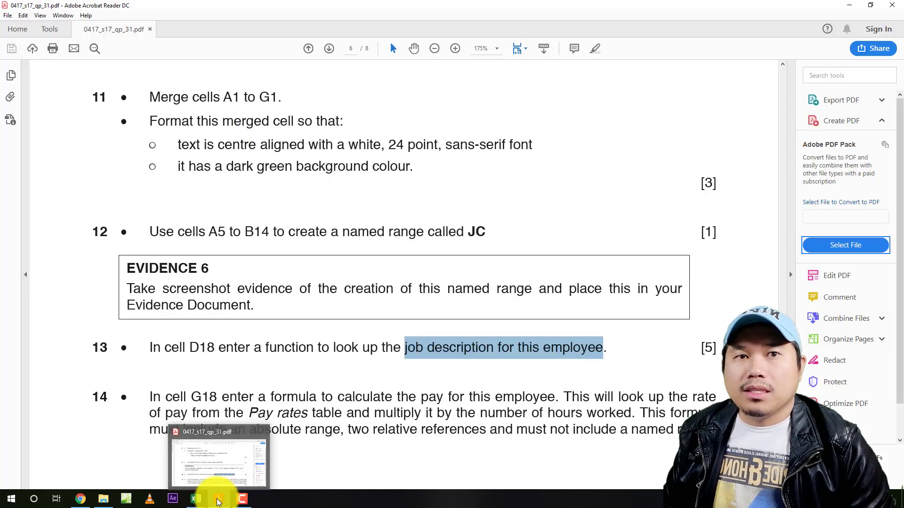
mouse_move(193, 500)
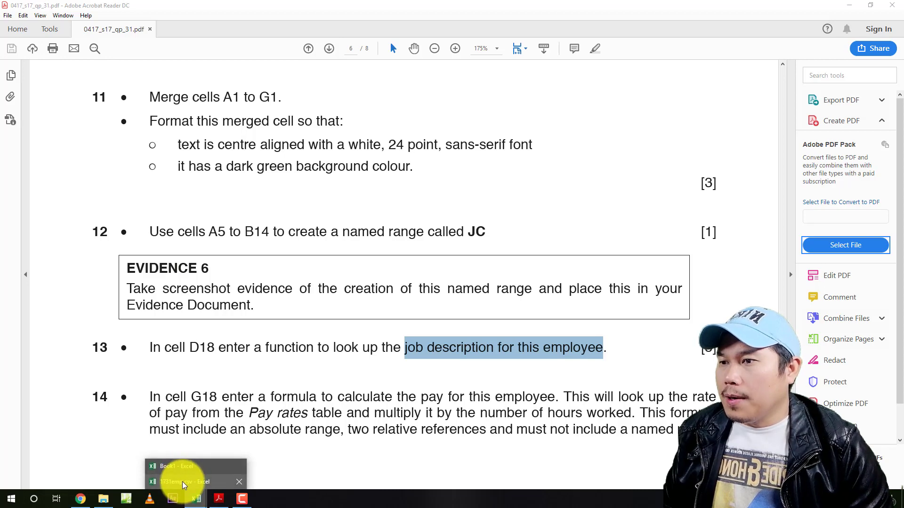
click(184, 467)
click(252, 393)
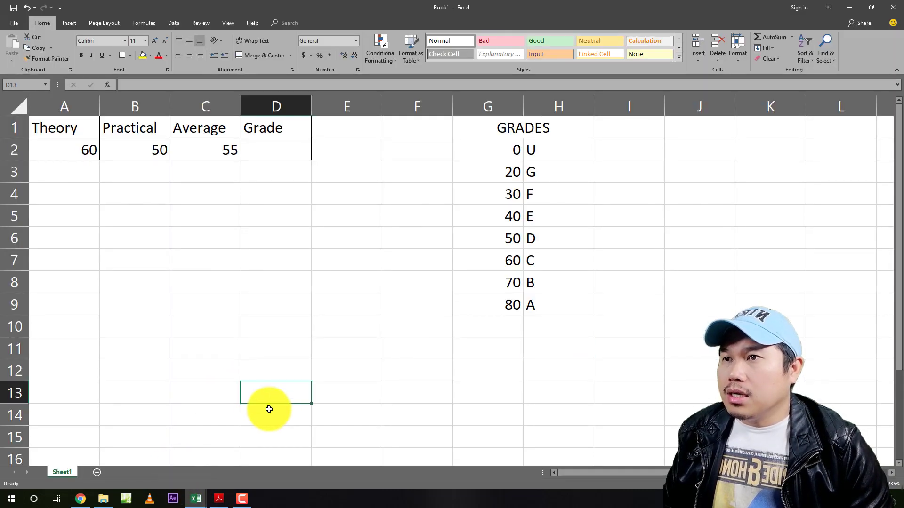
click(279, 149)
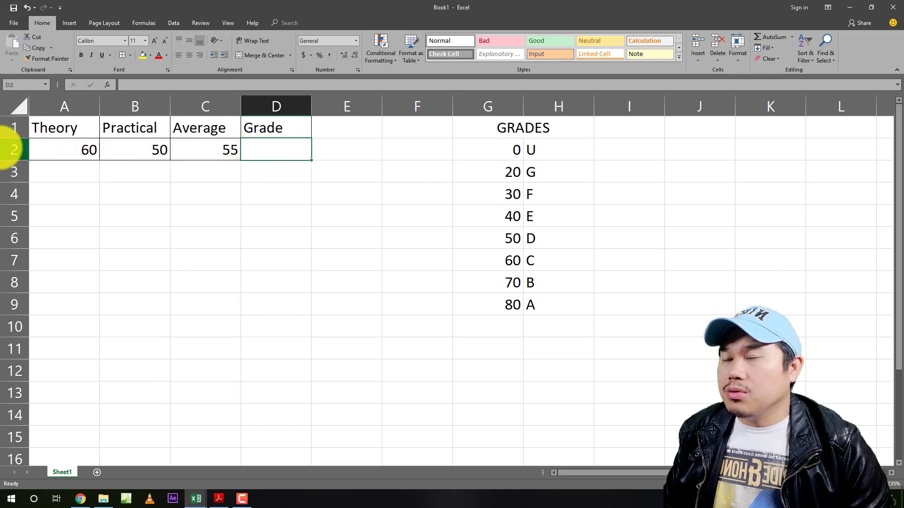
click(264, 222)
click(276, 148)
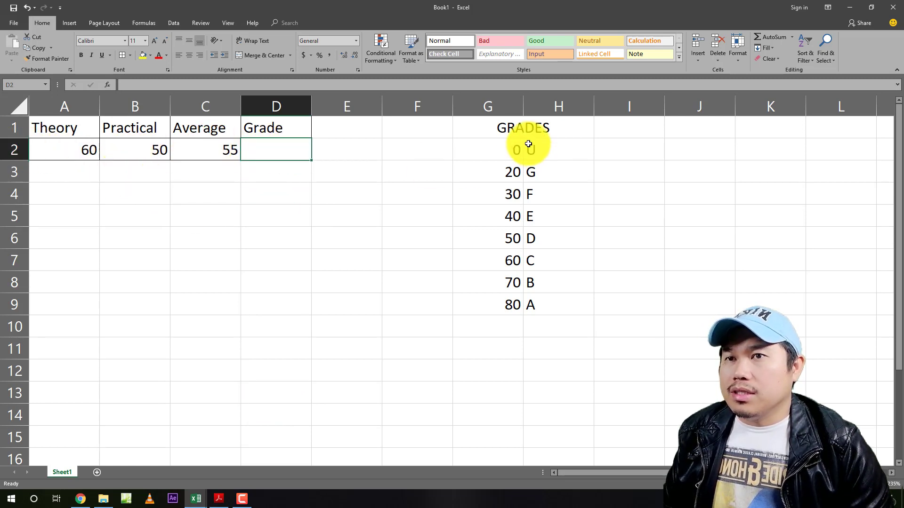
drag(527, 134, 530, 302)
click(603, 329)
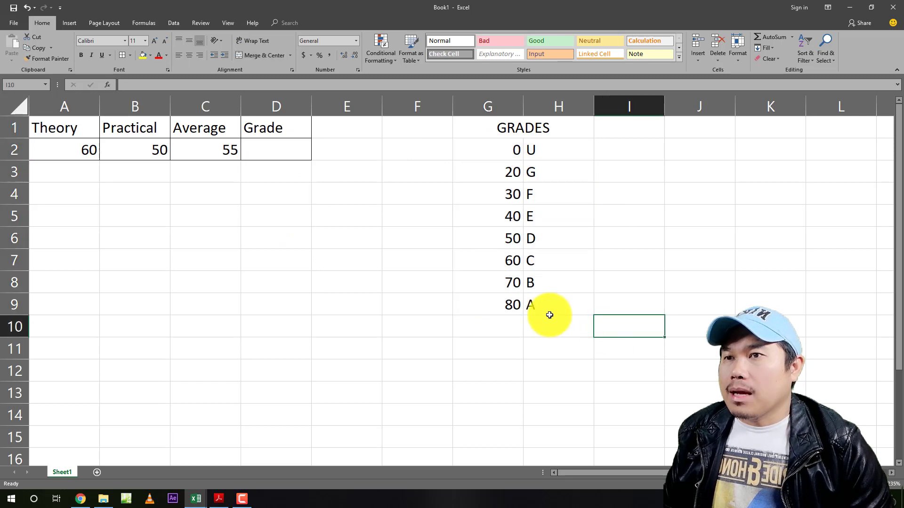
click(487, 149)
click(466, 242)
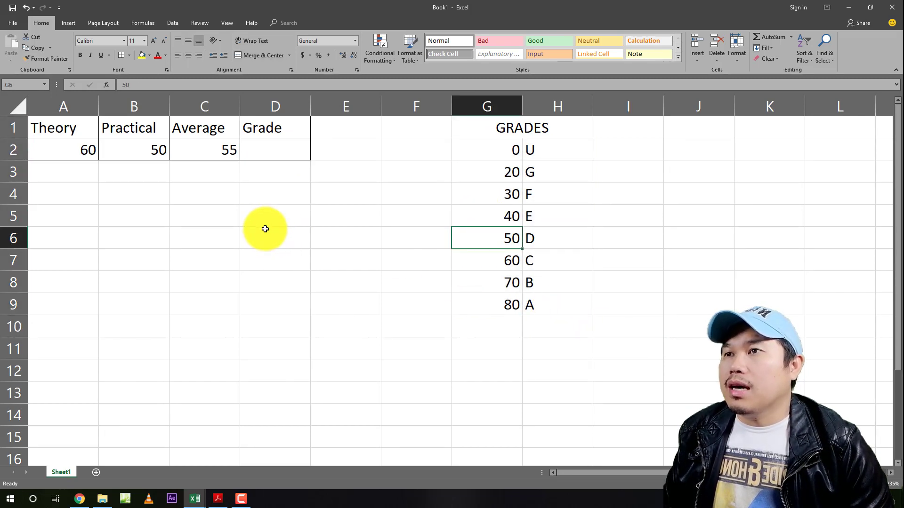
click(280, 150)
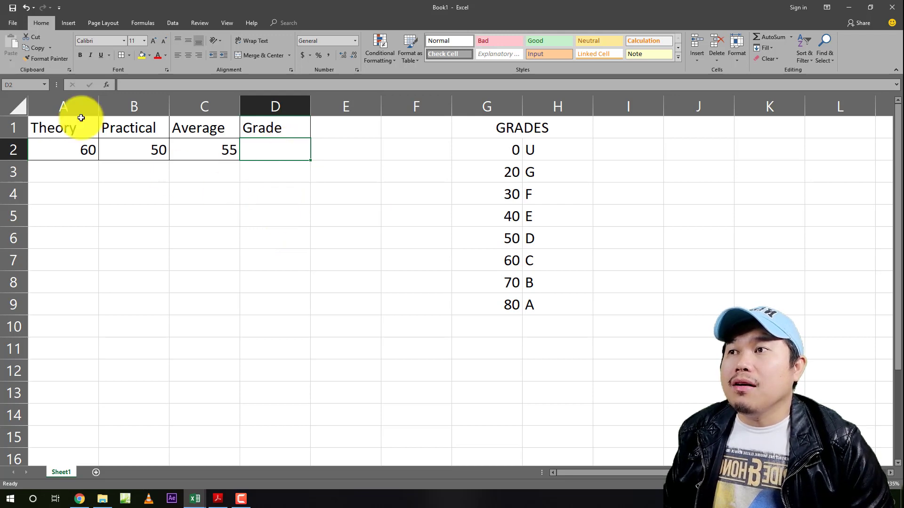
Step: Build a VLOOKUP in D2 looking up C2 in G2:H9, column 2, returning grade D
click(106, 87)
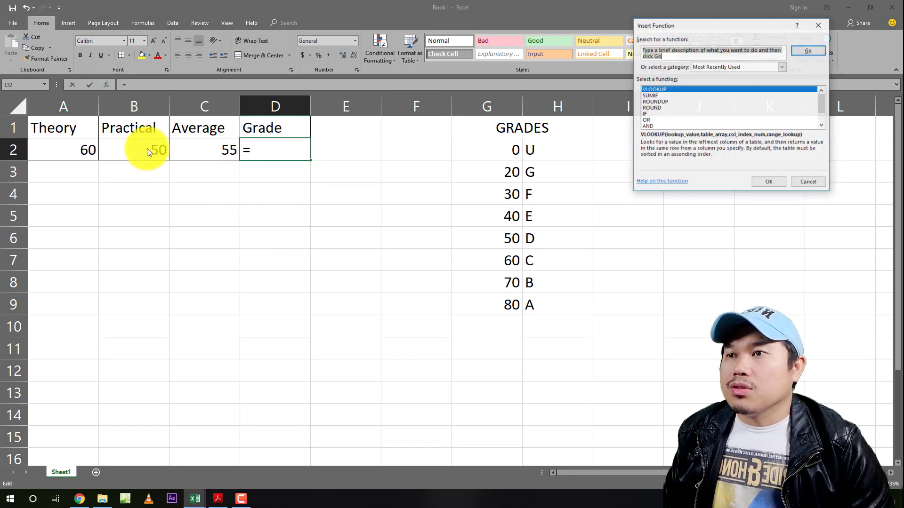
click(768, 182)
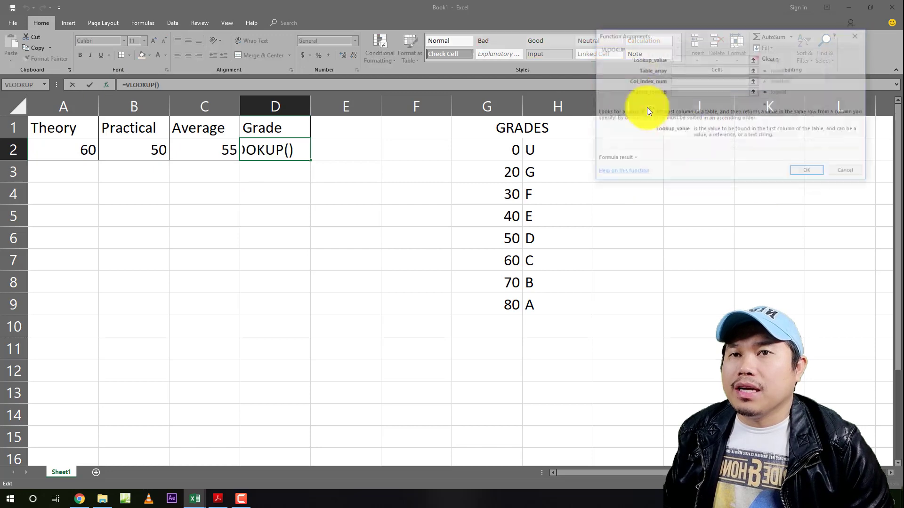
drag(642, 38, 684, 226)
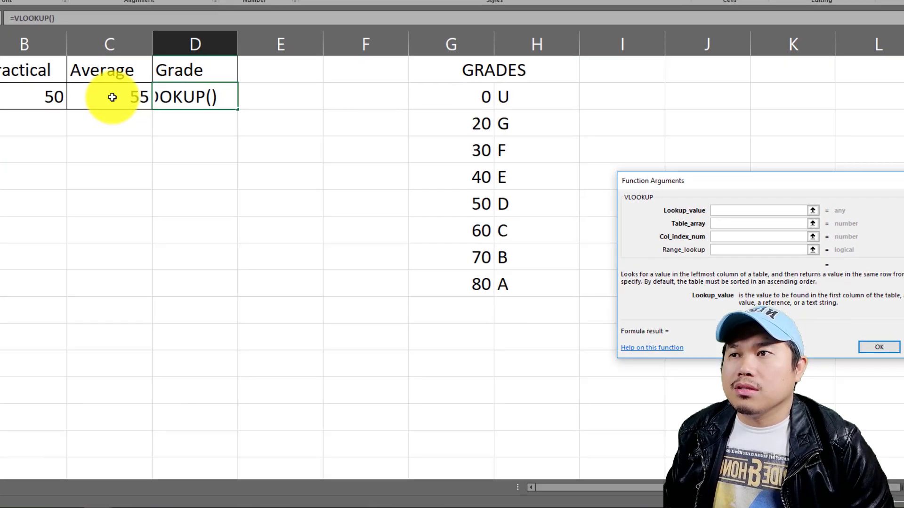
click(222, 149)
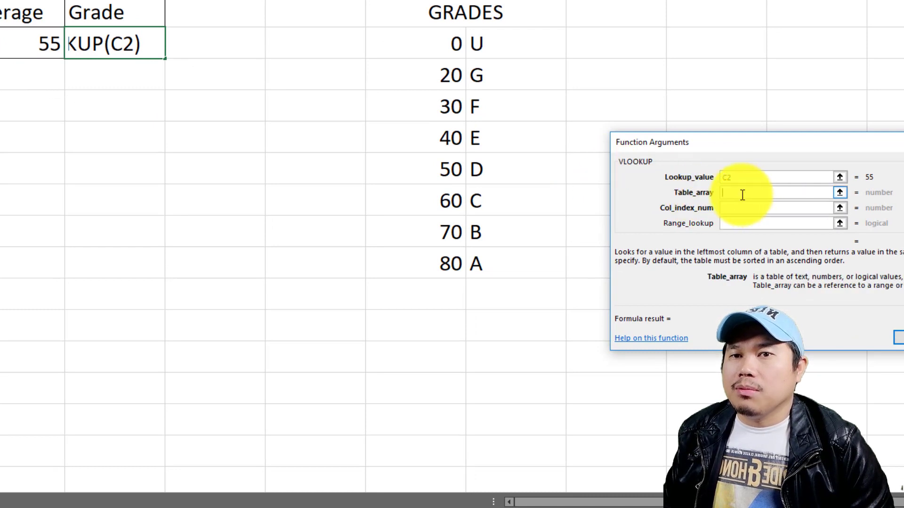
drag(704, 143, 764, 104)
drag(428, 41, 480, 190)
drag(470, 259, 467, 263)
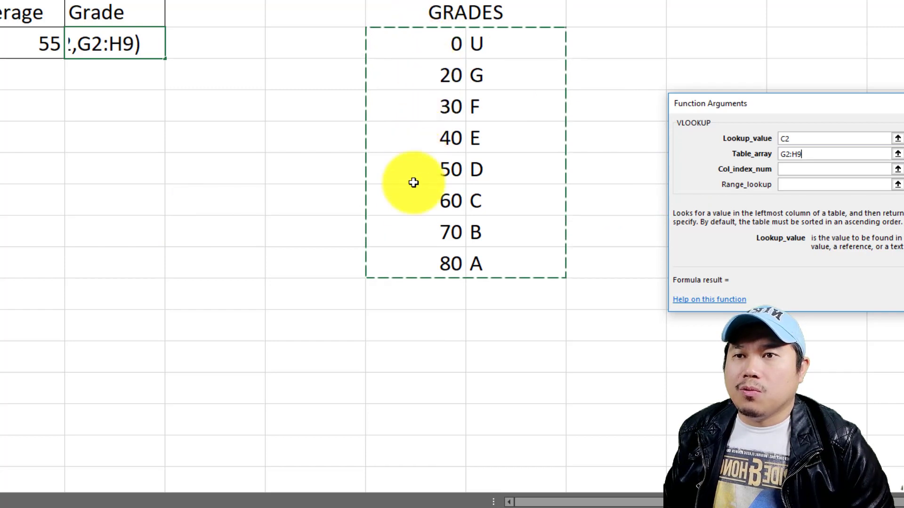
click(790, 170)
text(2)
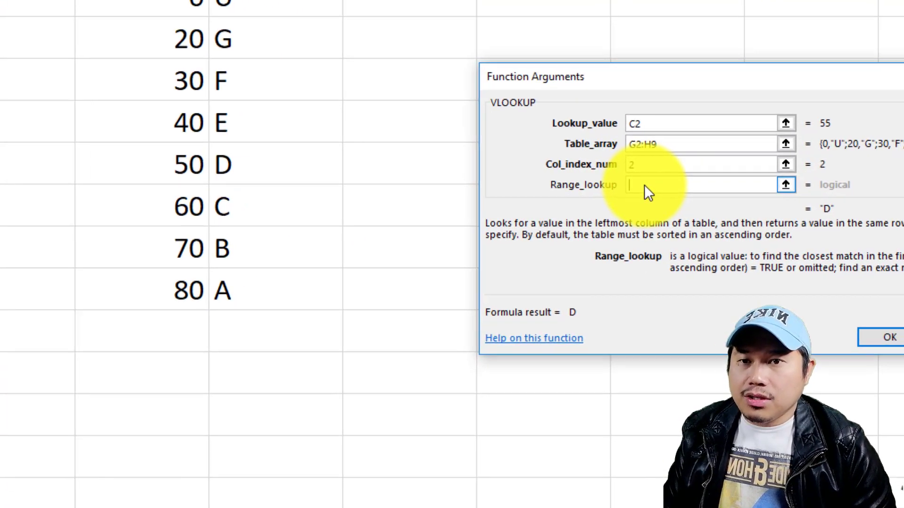
text(0)
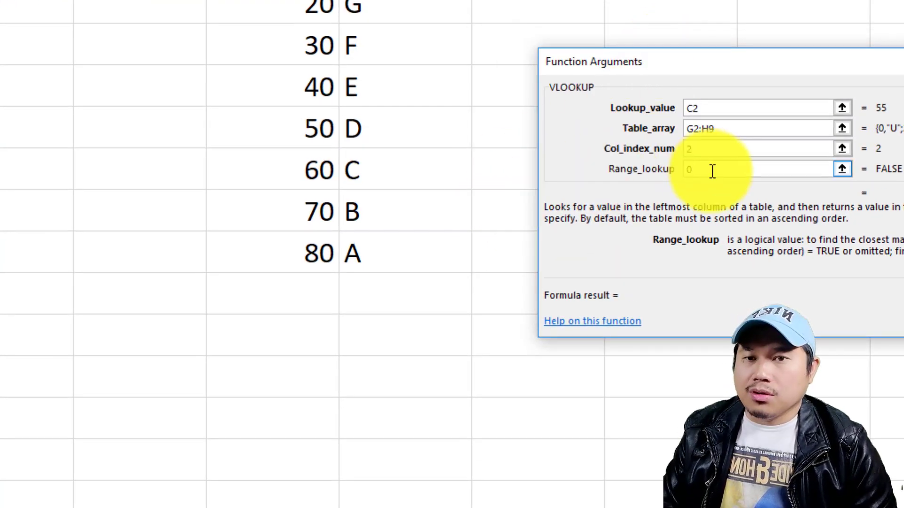
Step: Change the VLOOKUP range_lookup from 0 to 1 so D2 shows grade D, then select G7
key(BackSpace)
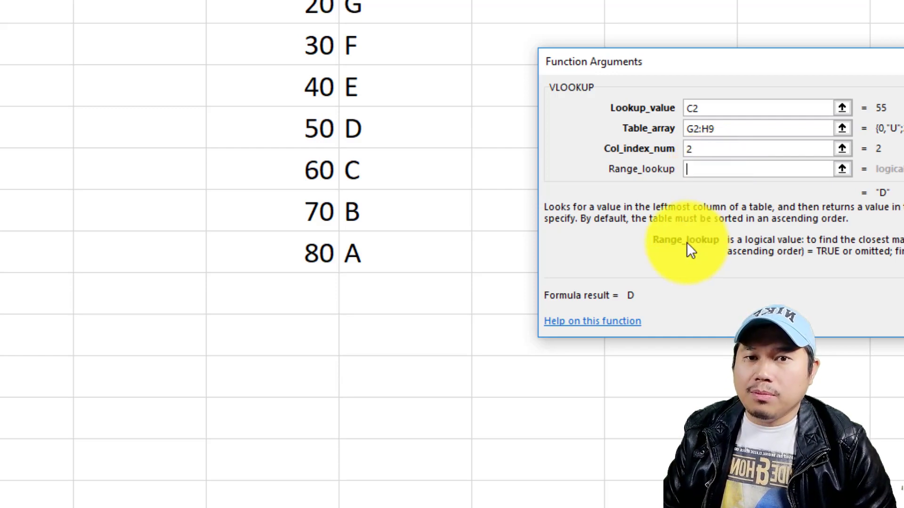
text(1)
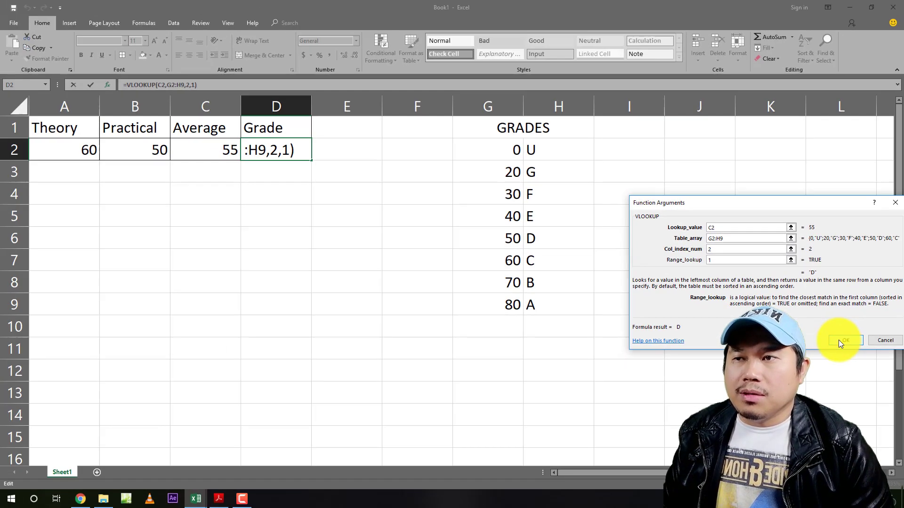
click(838, 340)
click(487, 257)
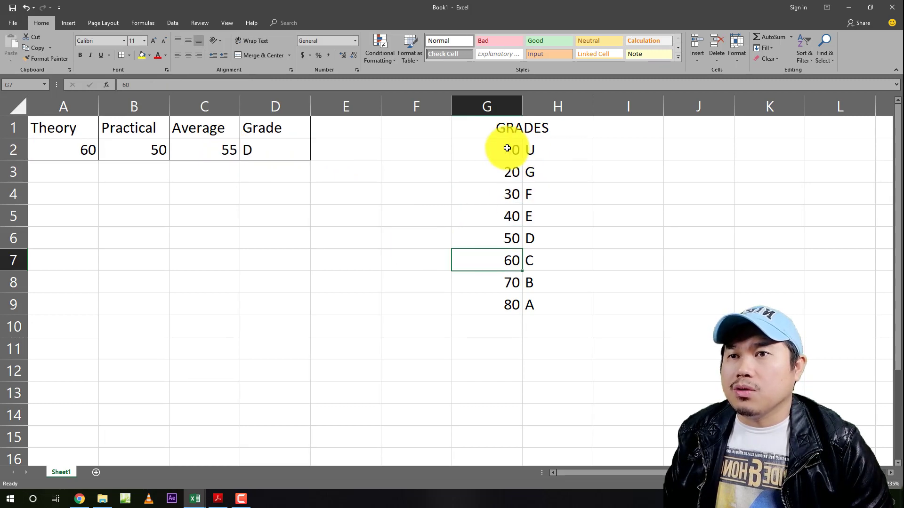
click(105, 83)
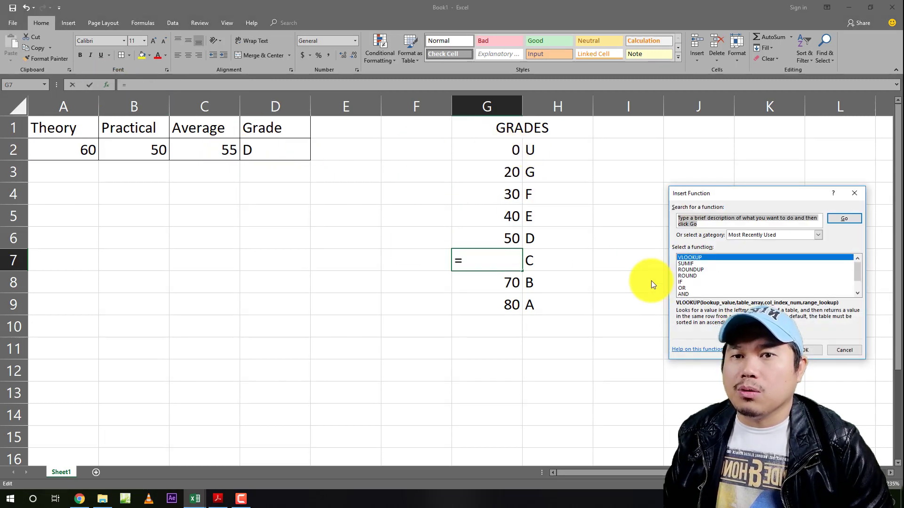
key(Return)
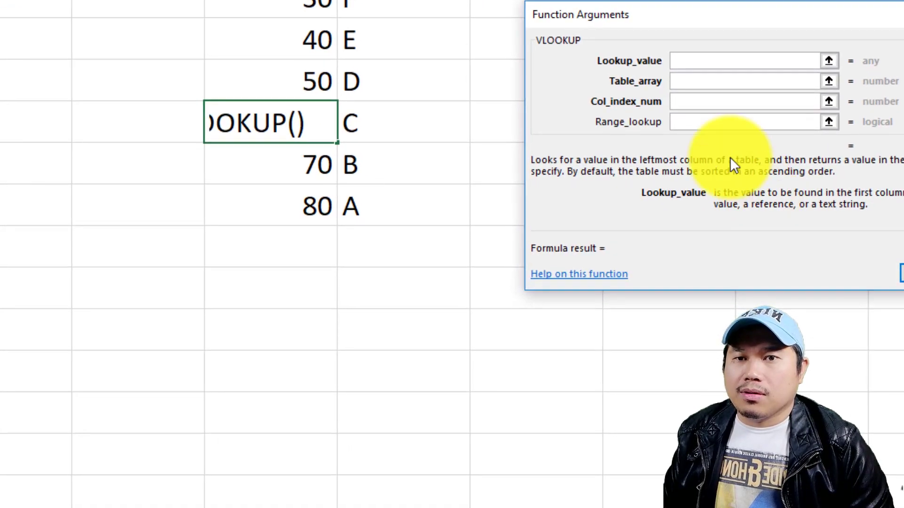
click(686, 128)
click(680, 61)
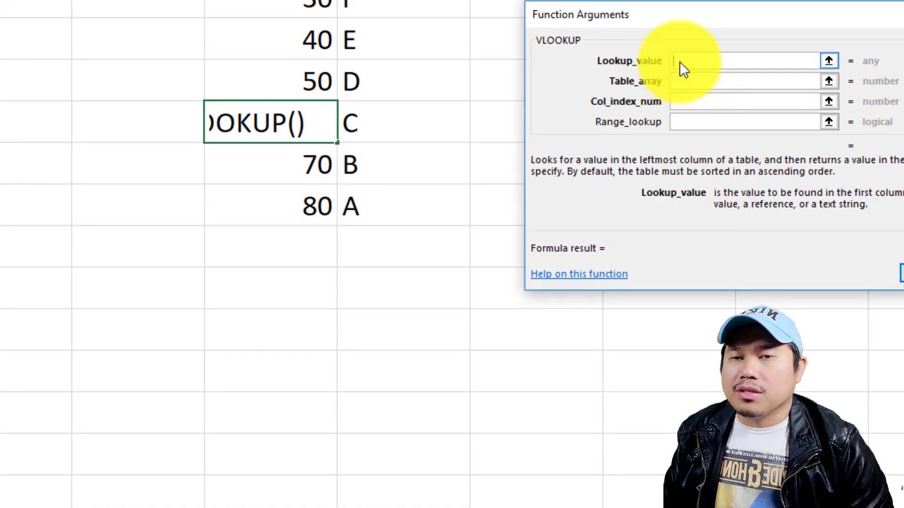
click(679, 83)
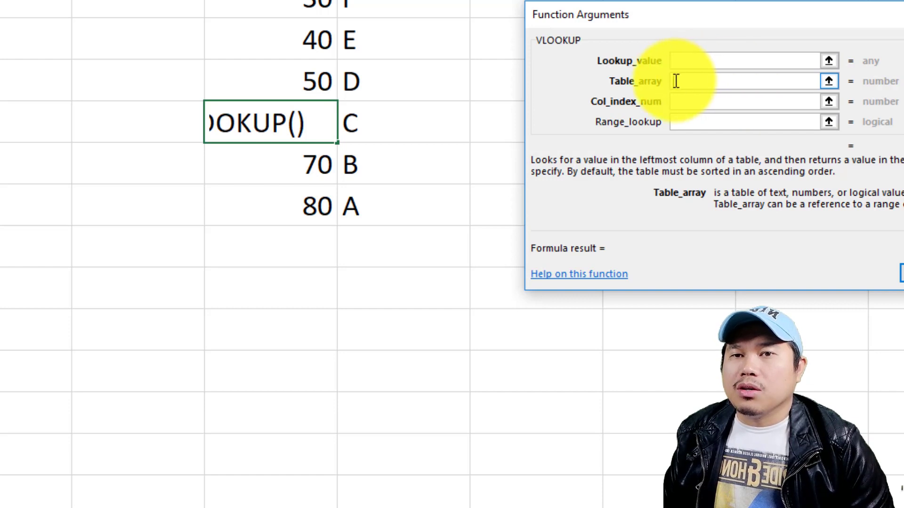
click(685, 103)
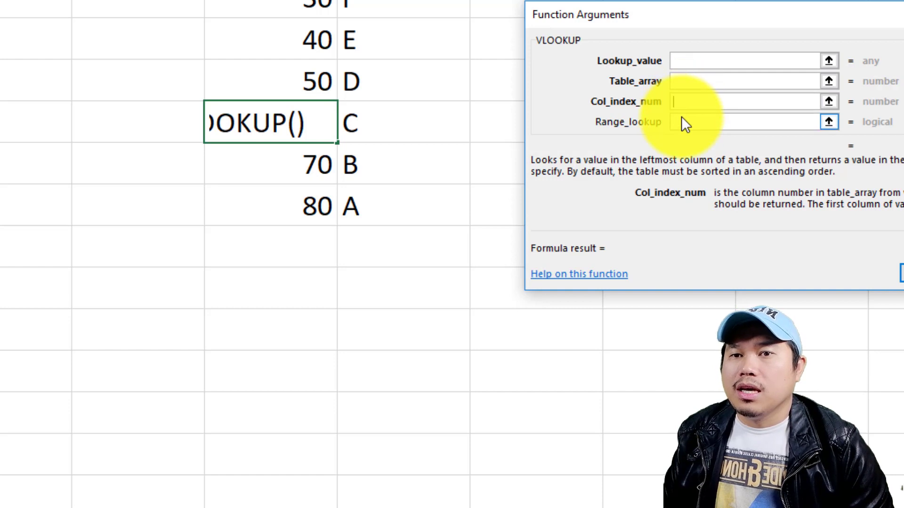
click(683, 124)
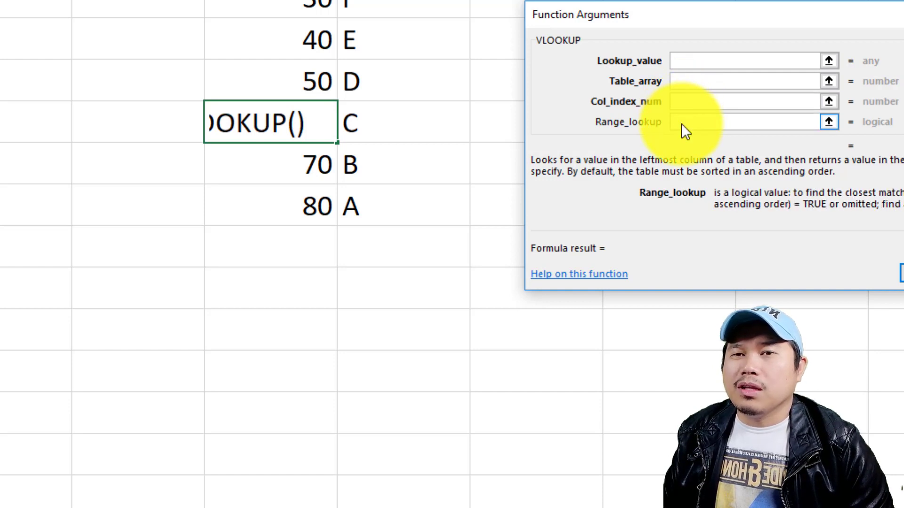
drag(701, 18, 625, 25)
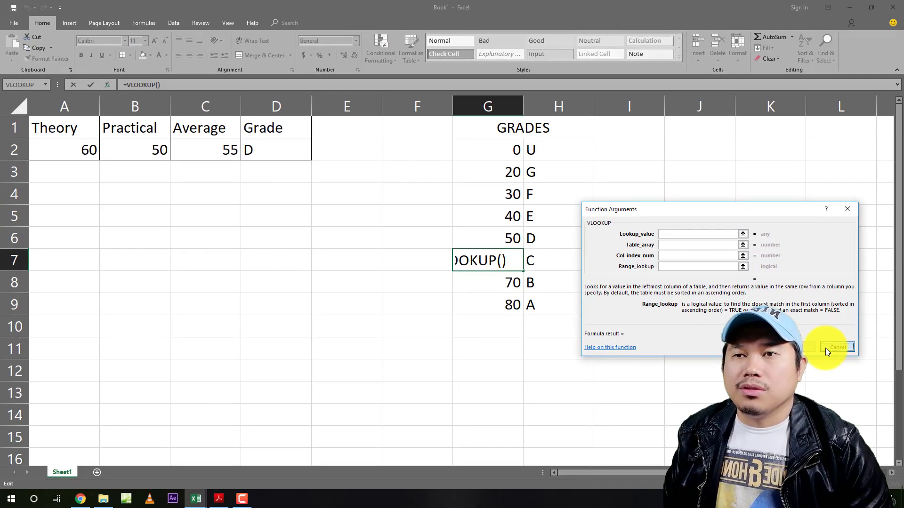
click(901, 285)
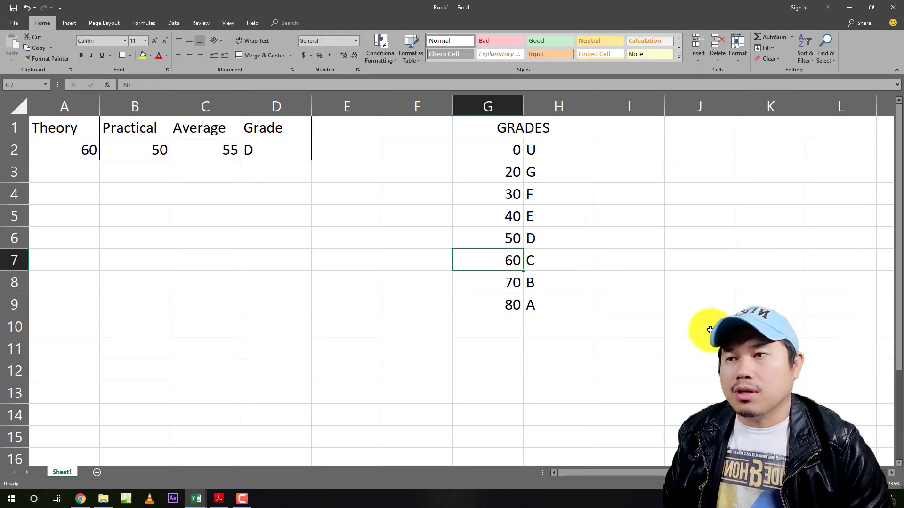